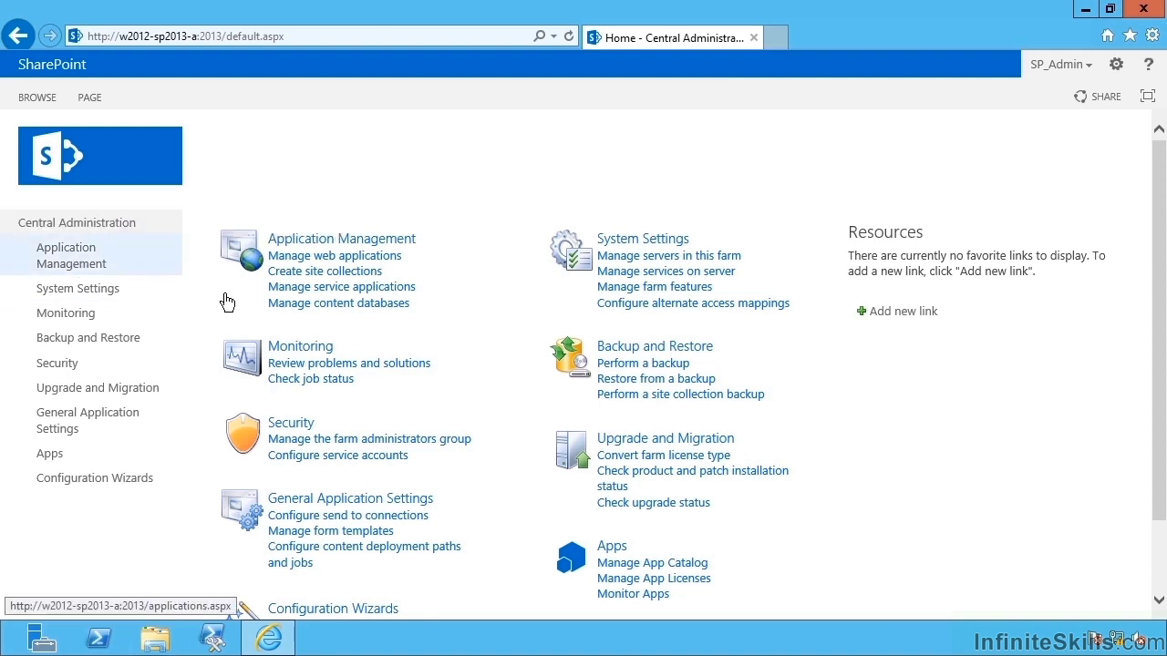
Step: Go from Manage service applications to the Search Service Application's Content Sources page
{"action": "left_click", "coordinate": [328, 287]}
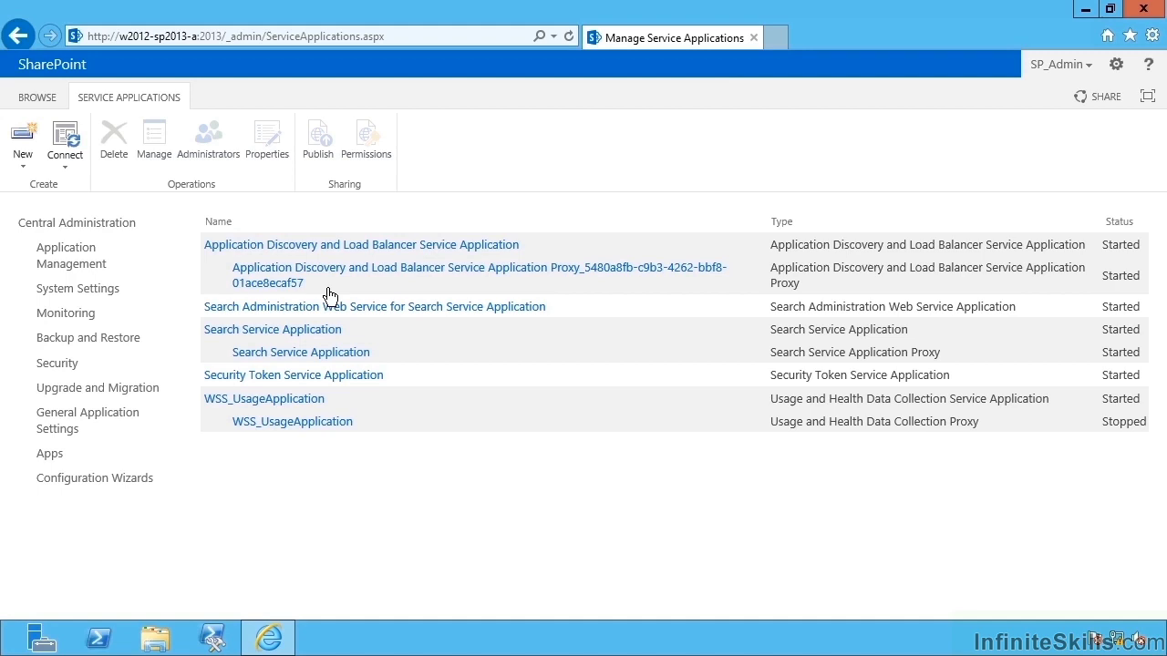
{"action": "left_click", "coordinate": [253, 336]}
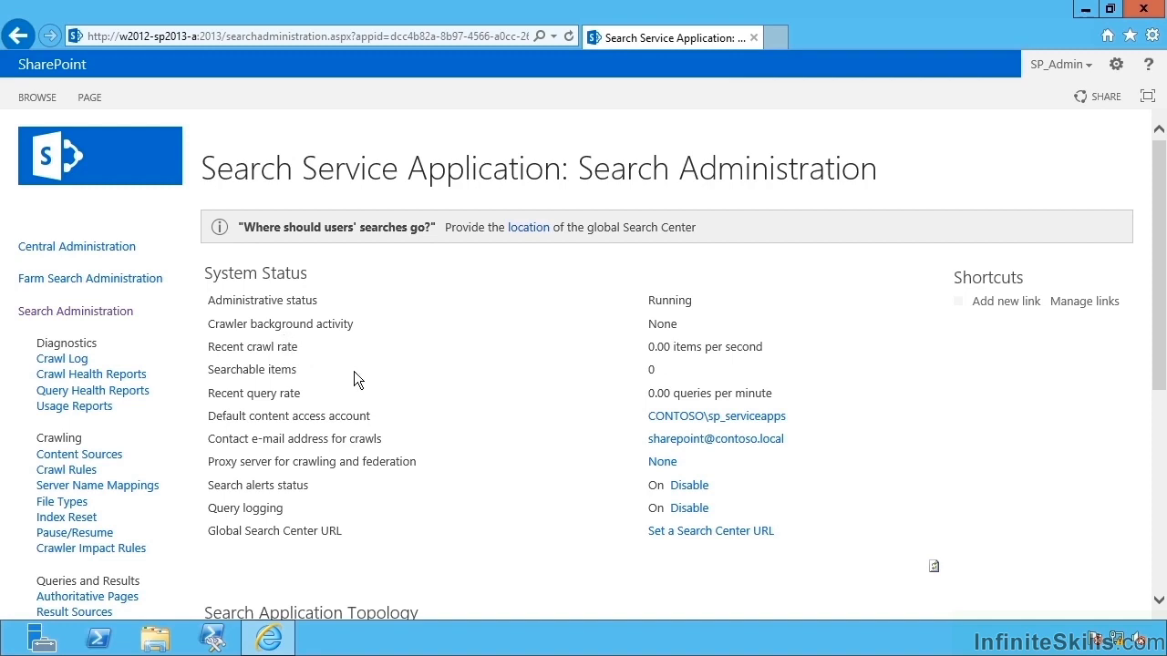
{"action": "left_click", "coordinate": [89, 467]}
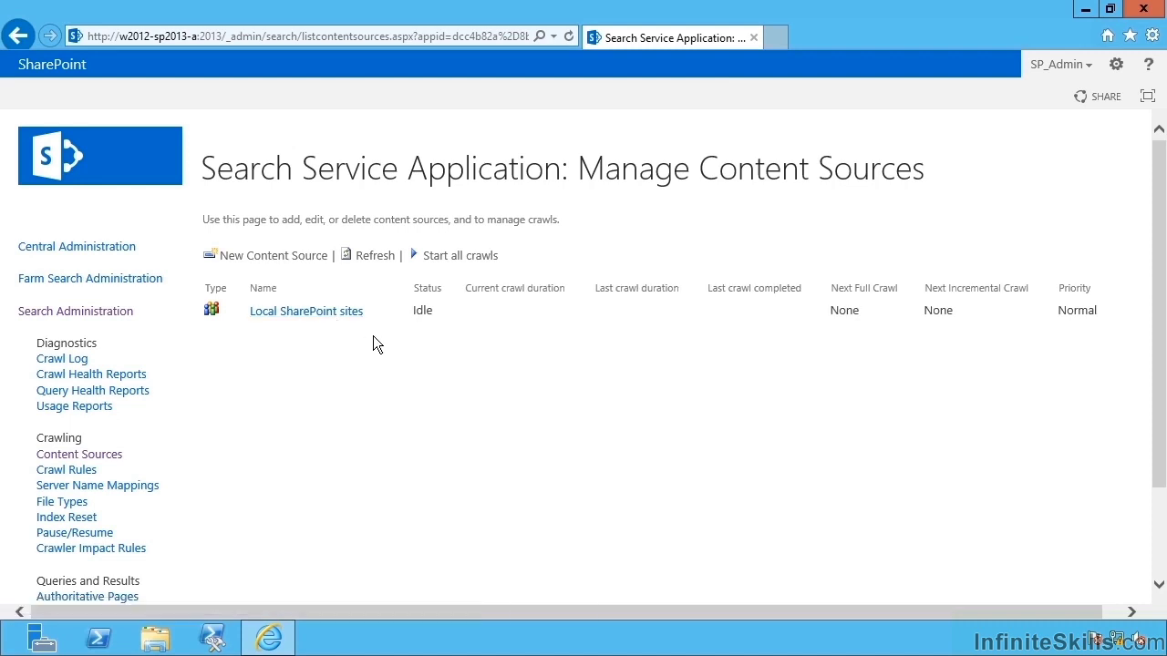
Step: Select Enable Continuous Crawls in the Local SharePoint sites crawl schedule and save it
{"action": "left_click", "coordinate": [339, 312]}
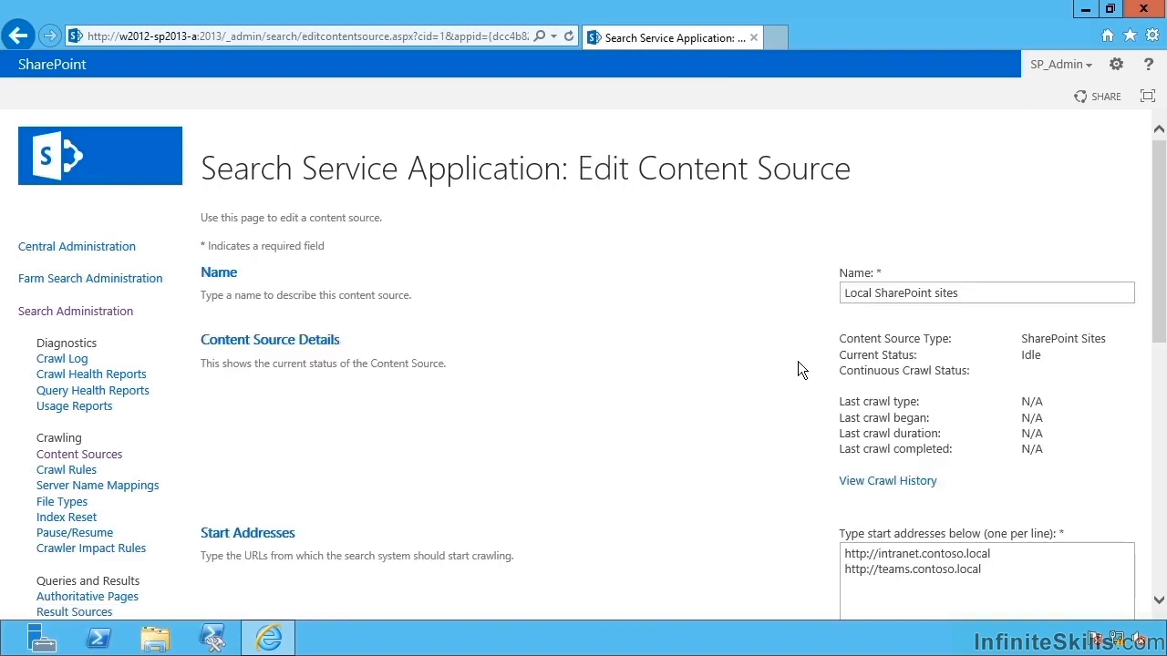
{"action": "scroll", "coordinate": [914, 552], "scroll_direction": "down", "scroll_amount": 3}
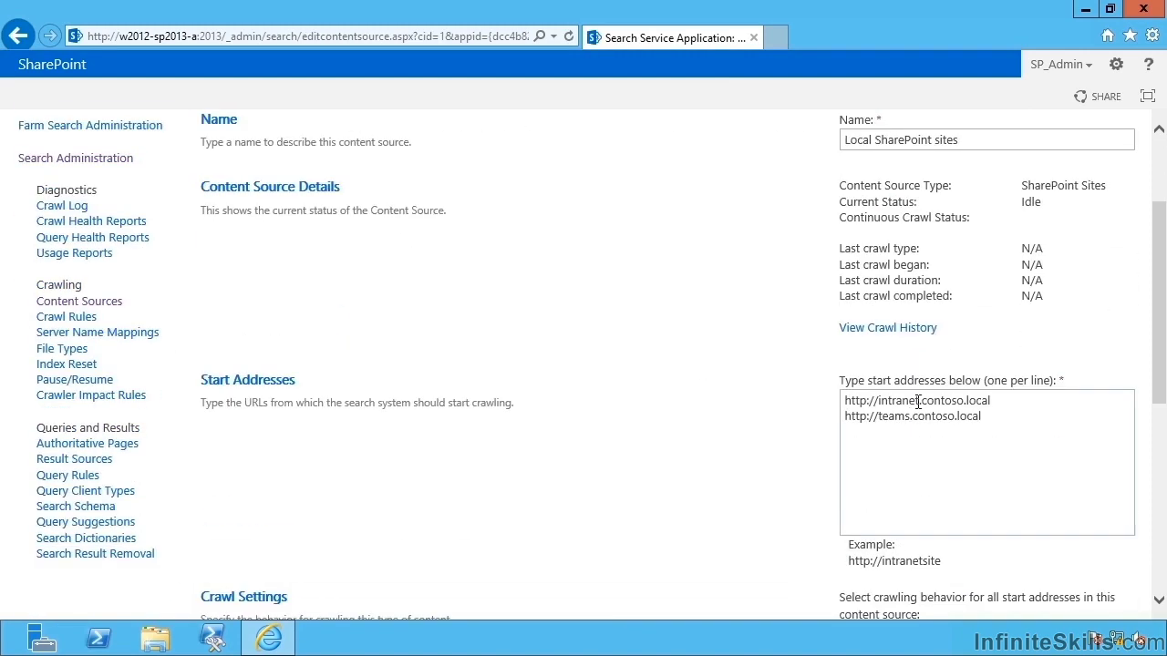
{"action": "scroll", "coordinate": [738, 483], "scroll_direction": "down", "scroll_amount": 5}
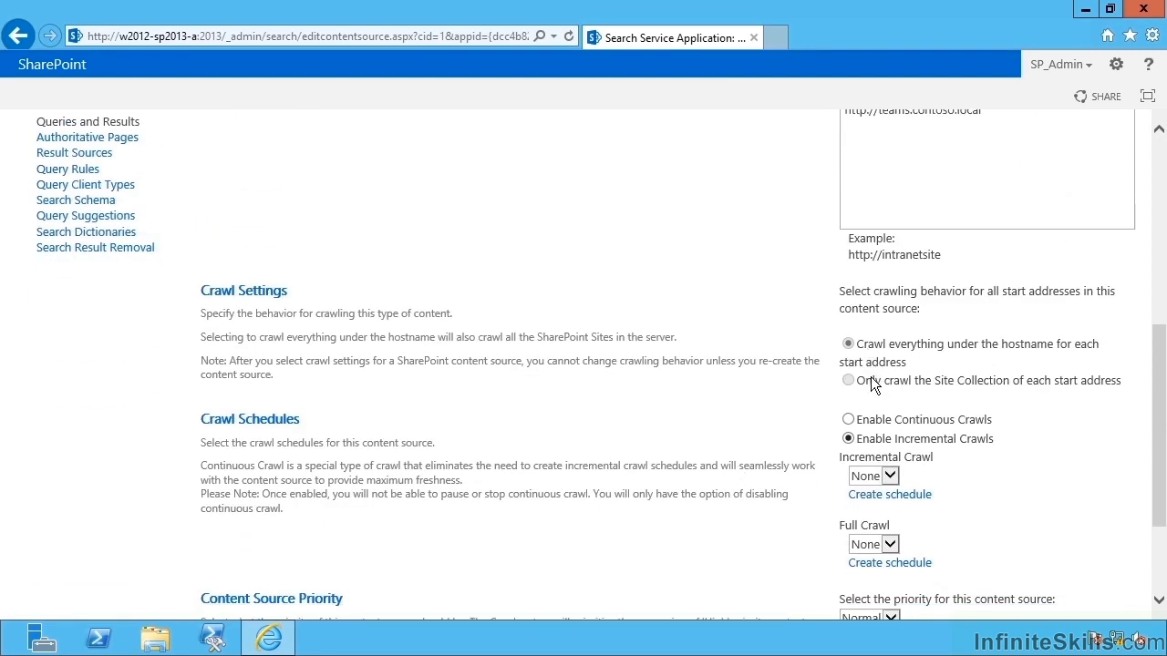
{"action": "scroll", "coordinate": [703, 477], "scroll_direction": "down", "scroll_amount": 3}
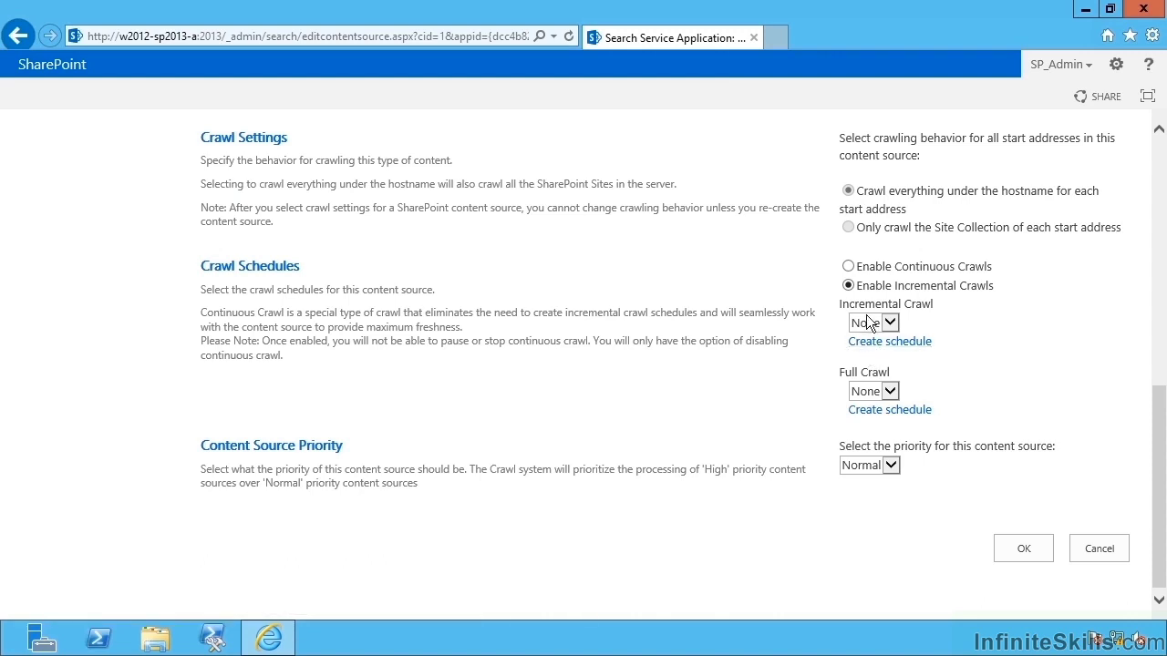
{"action": "left_click", "coordinate": [848, 267]}
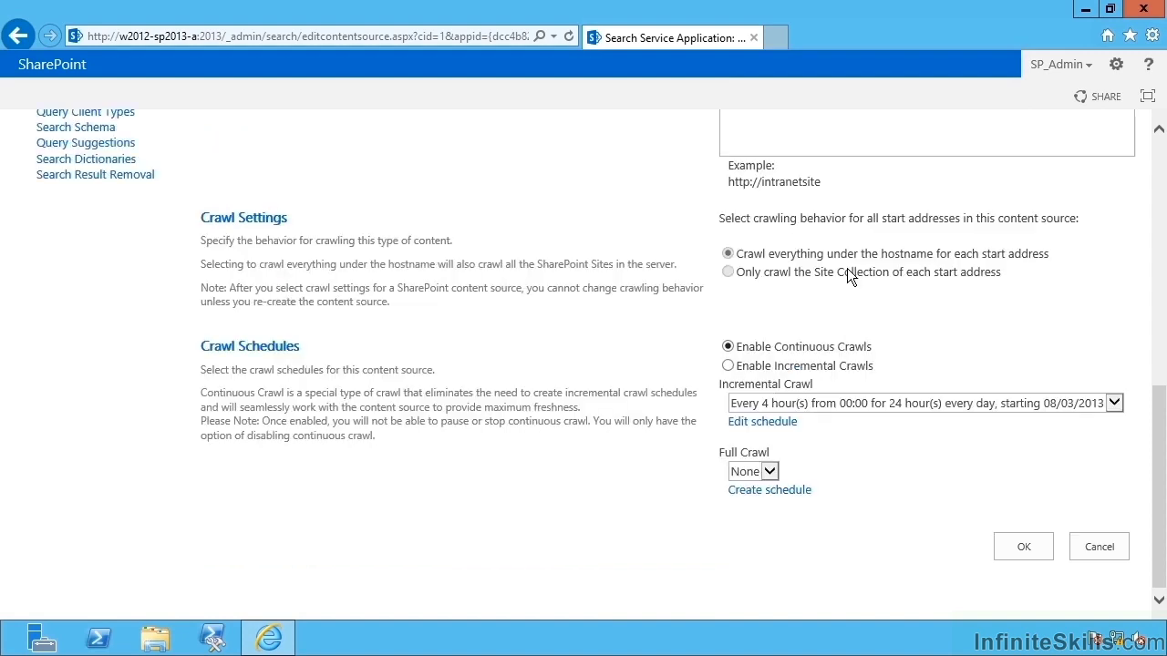
{"action": "left_click", "coordinate": [783, 404]}
{"action": "left_click", "coordinate": [938, 302]}
{"action": "left_click", "coordinate": [1039, 547]}
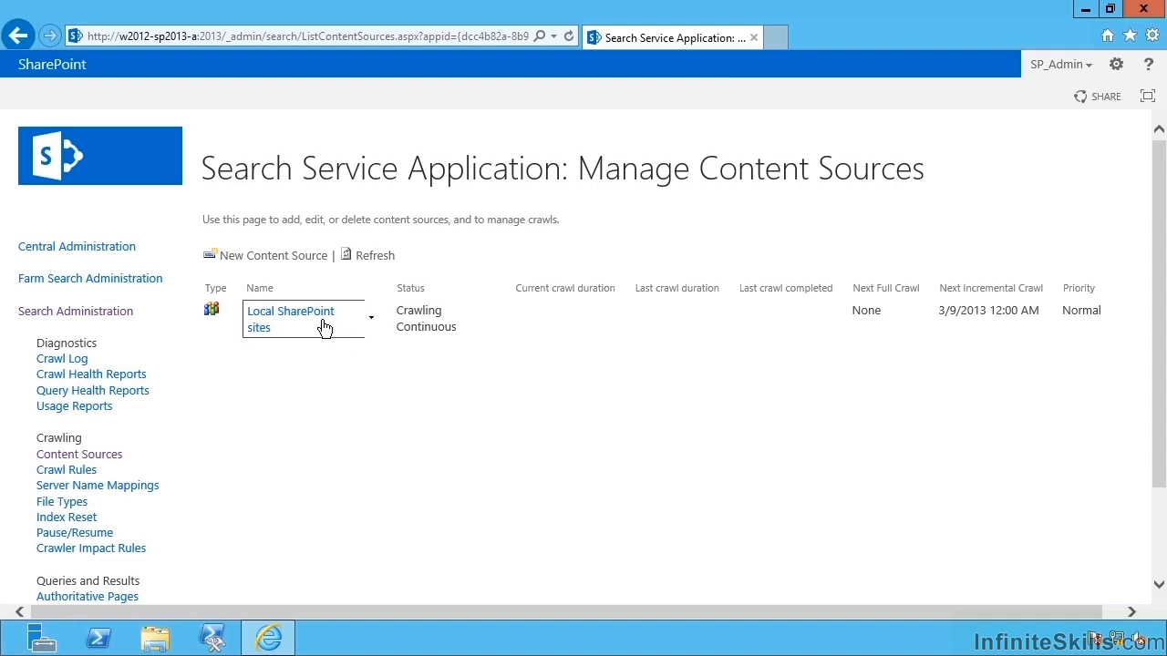
Step: View the crawl log for Local SharePoint sites, then return to the content sources list
{"action": "mouse_move", "coordinate": [370, 324]}
{"action": "left_click", "coordinate": [370, 319]}
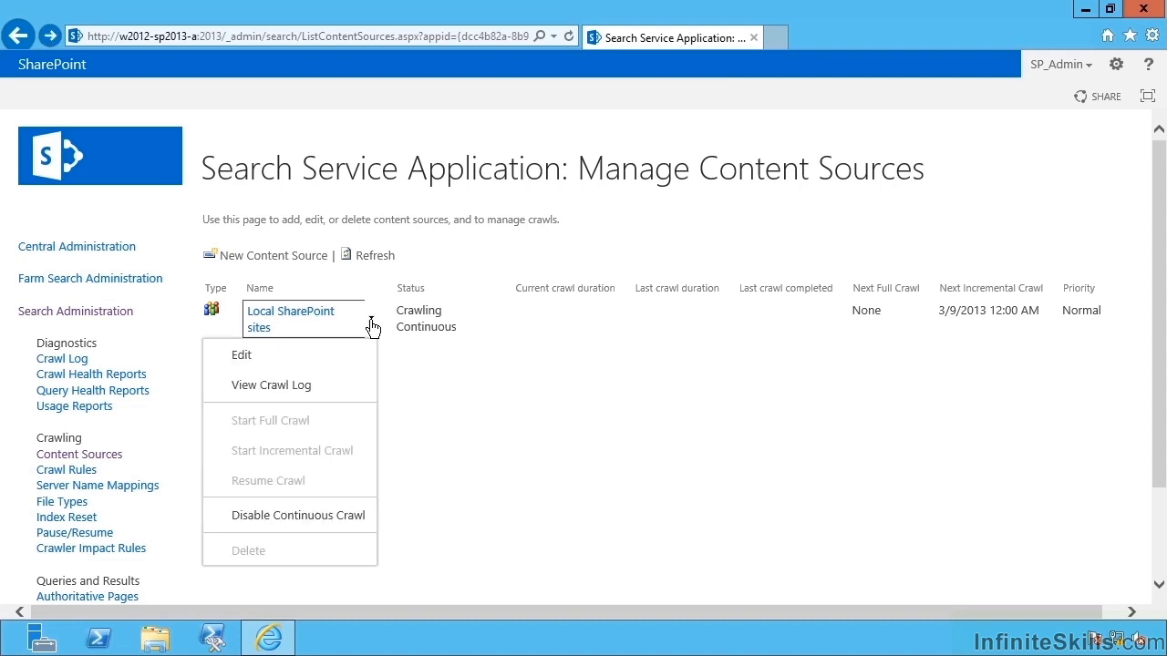
{"action": "left_click", "coordinate": [269, 386]}
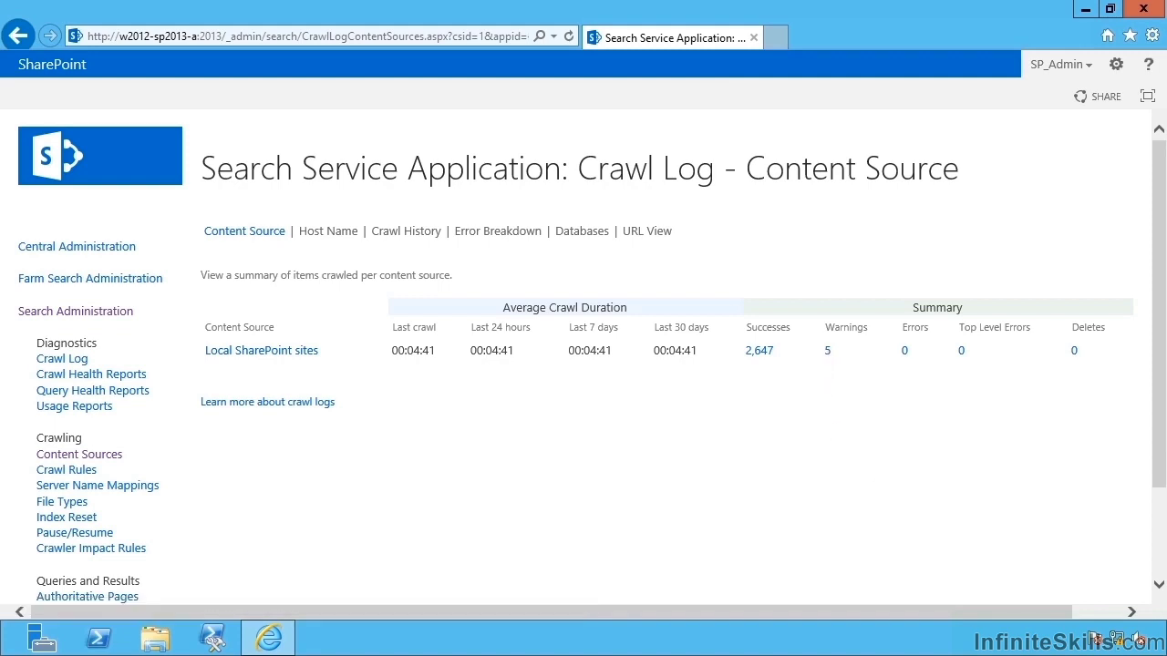
{"action": "left_click", "coordinate": [19, 35]}
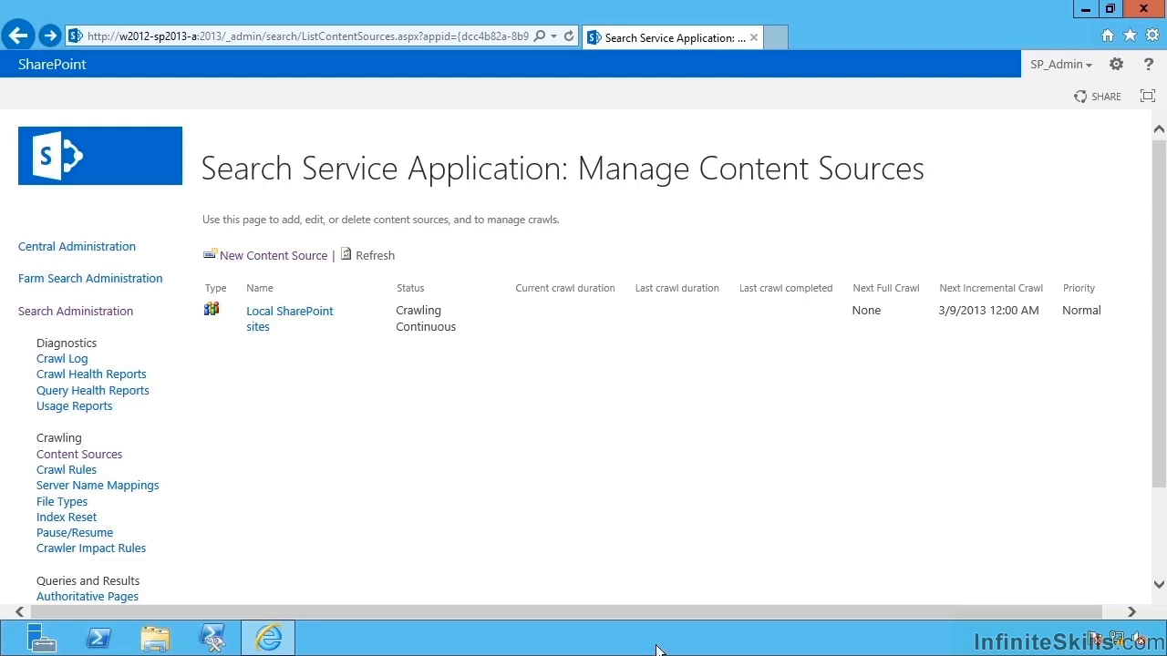
Step: Start a new content source and place the cursor in its Name box
{"action": "left_click", "coordinate": [287, 259]}
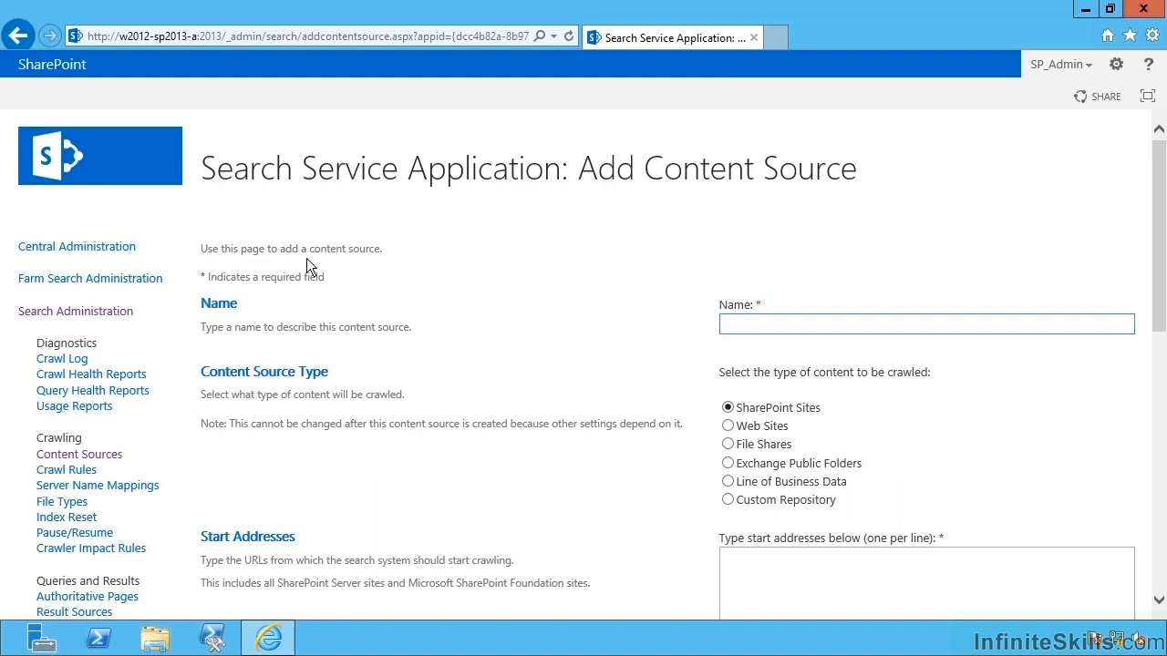
{"action": "left_click", "coordinate": [743, 324]}
Step: Make it a File Shares source named 'Shares' with start address \\10.0.0.2\fileshare
{"action": "left_click", "coordinate": [734, 444]}
{"action": "left_click", "coordinate": [728, 326]}
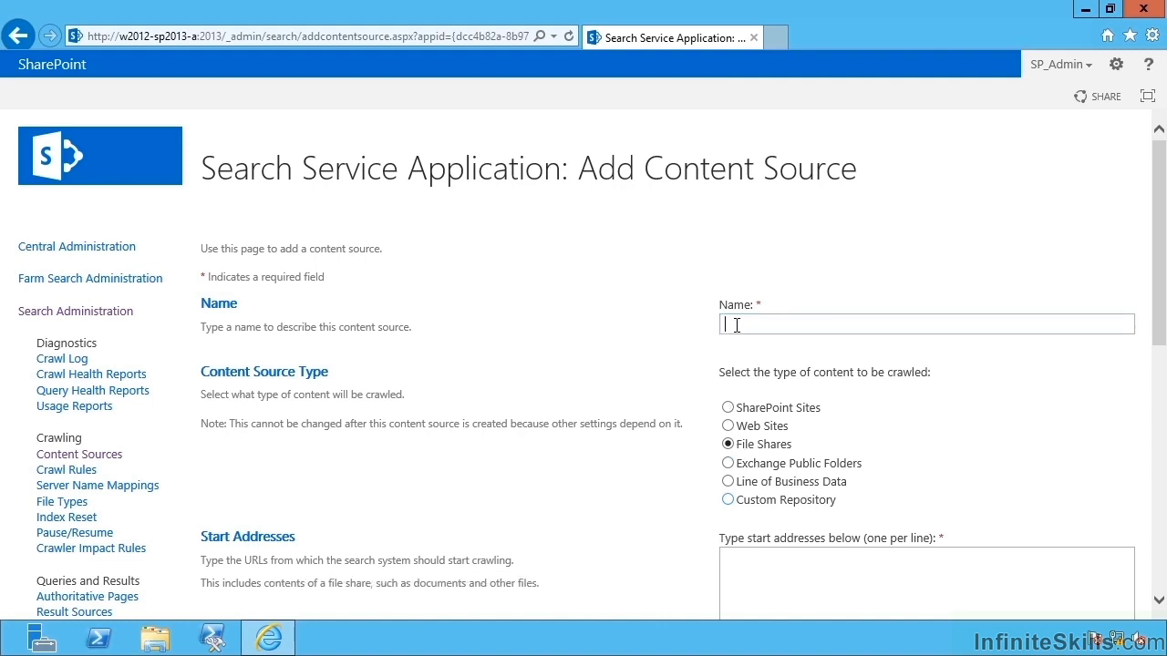
{"action": "type", "text": "Shares"}
{"action": "scroll", "coordinate": [664, 367], "scroll_direction": "down", "scroll_amount": 3}
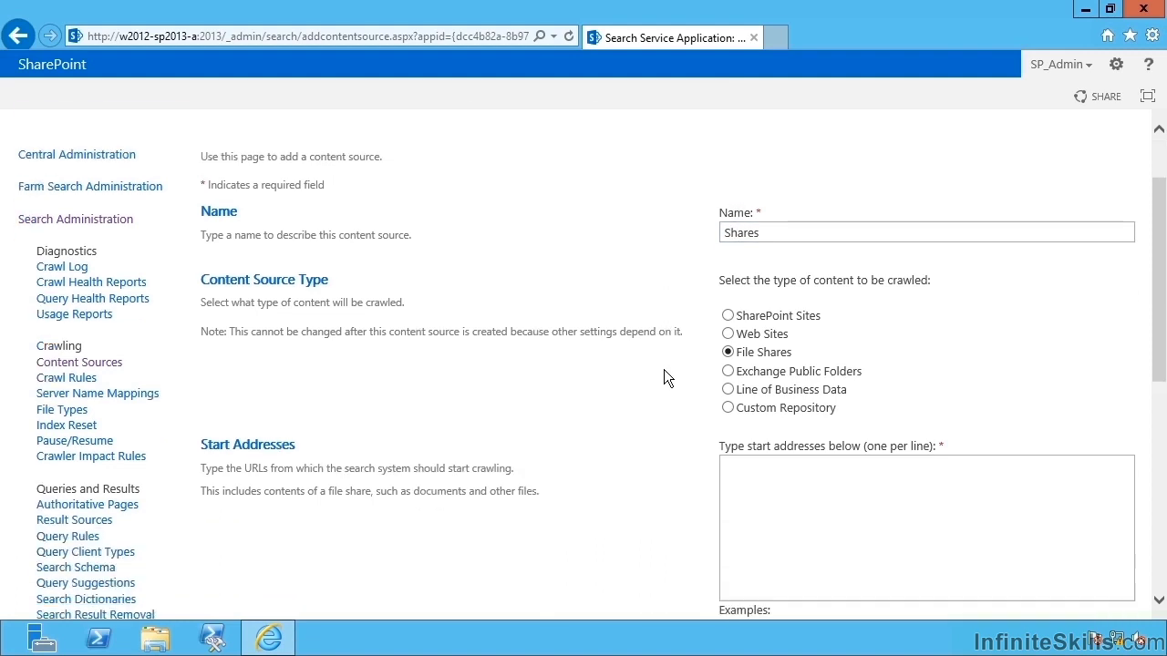
{"action": "left_click", "coordinate": [815, 369]}
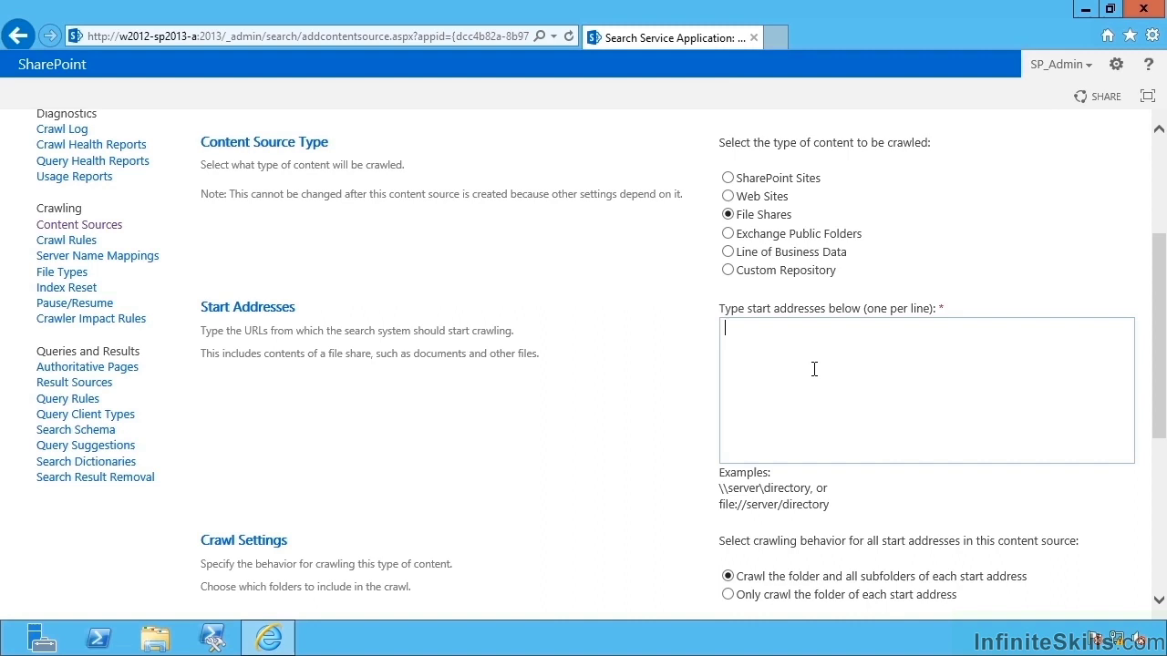
{"action": "type", "text": "\\\\10.0.0.2\\fileshare"}
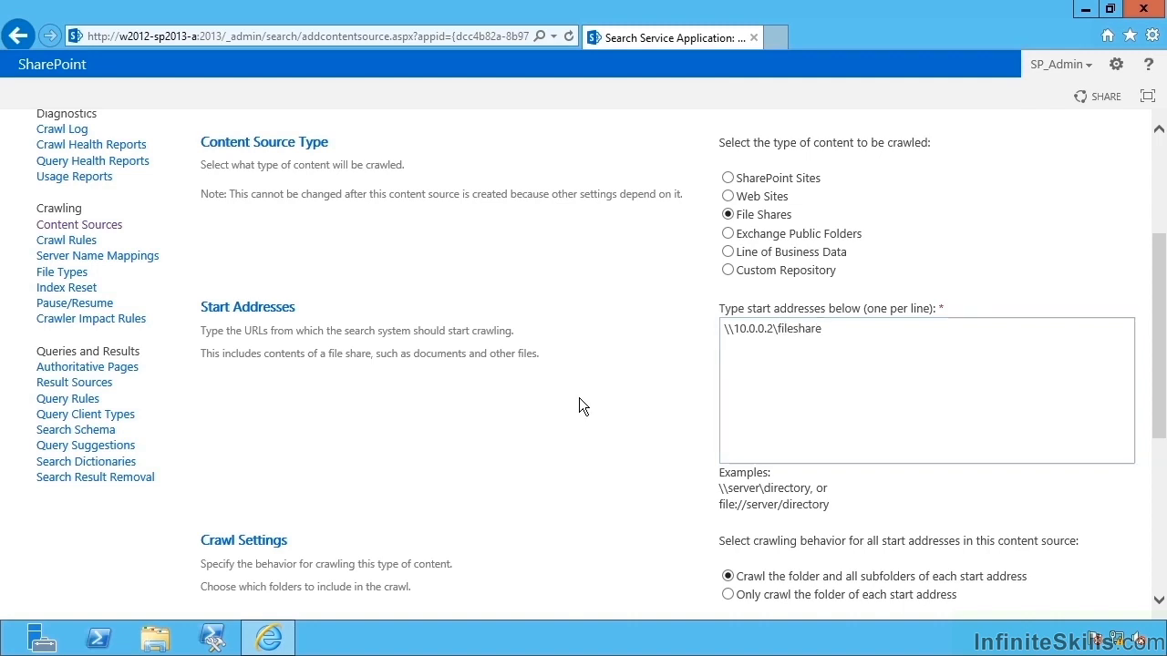
{"action": "scroll", "coordinate": [583, 401], "scroll_direction": "down", "scroll_amount": 3}
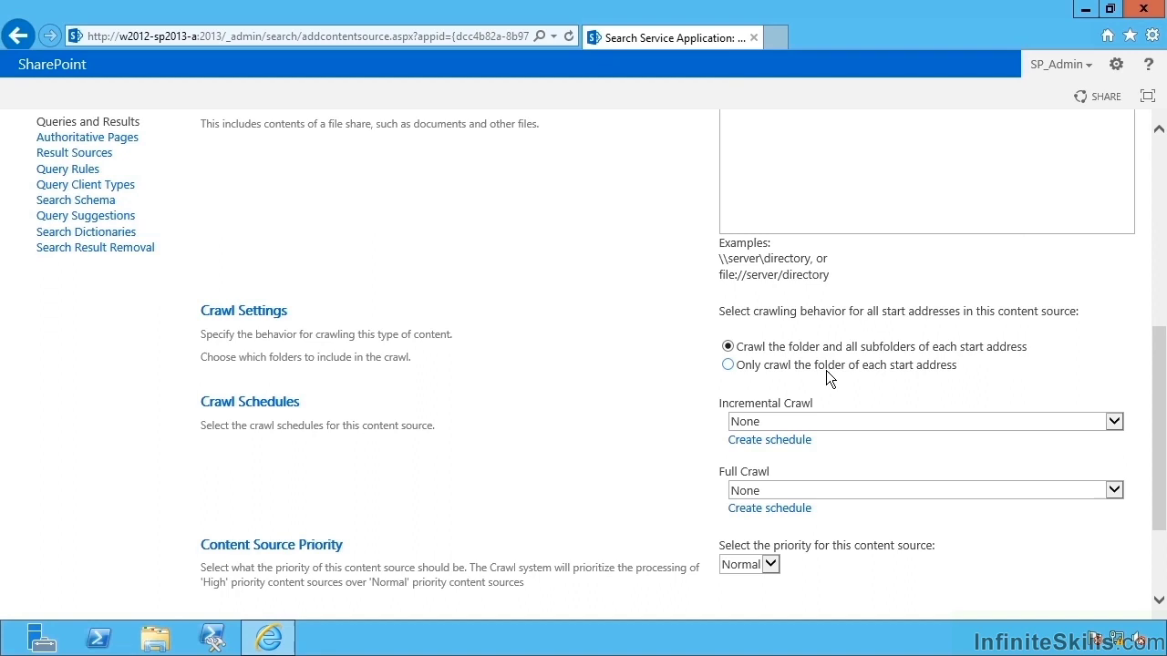
Step: Schedule incremental crawls every 4 hours and a daily full crawl at 00:00
{"action": "left_click", "coordinate": [749, 423]}
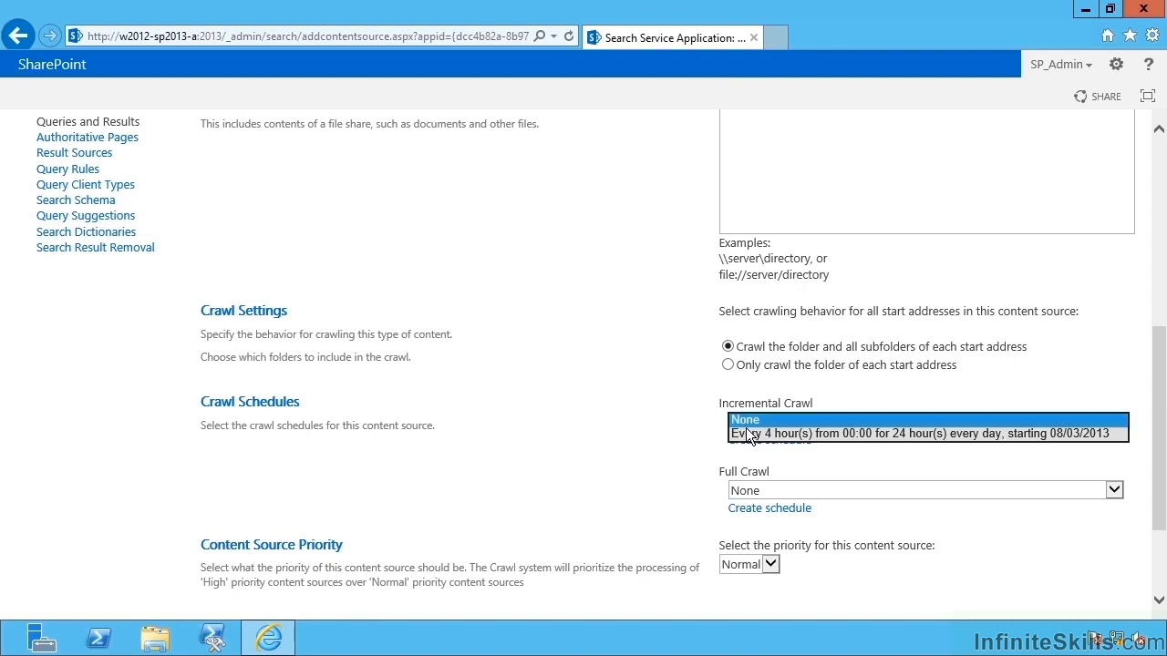
{"action": "left_click", "coordinate": [759, 433]}
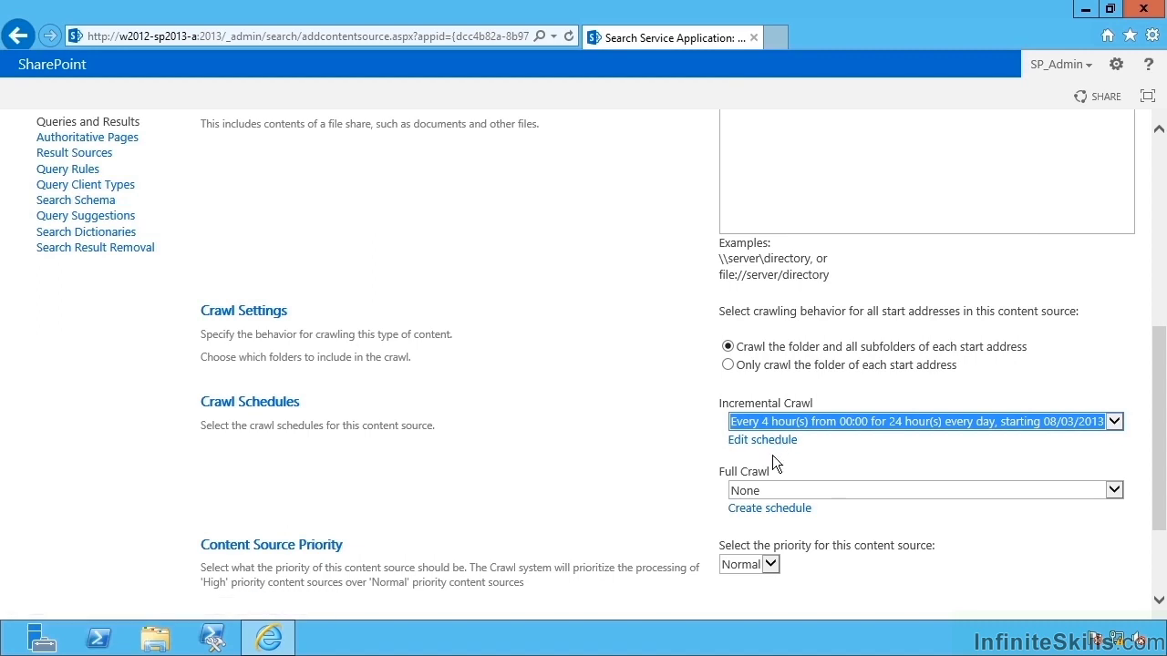
{"action": "left_click", "coordinate": [771, 492]}
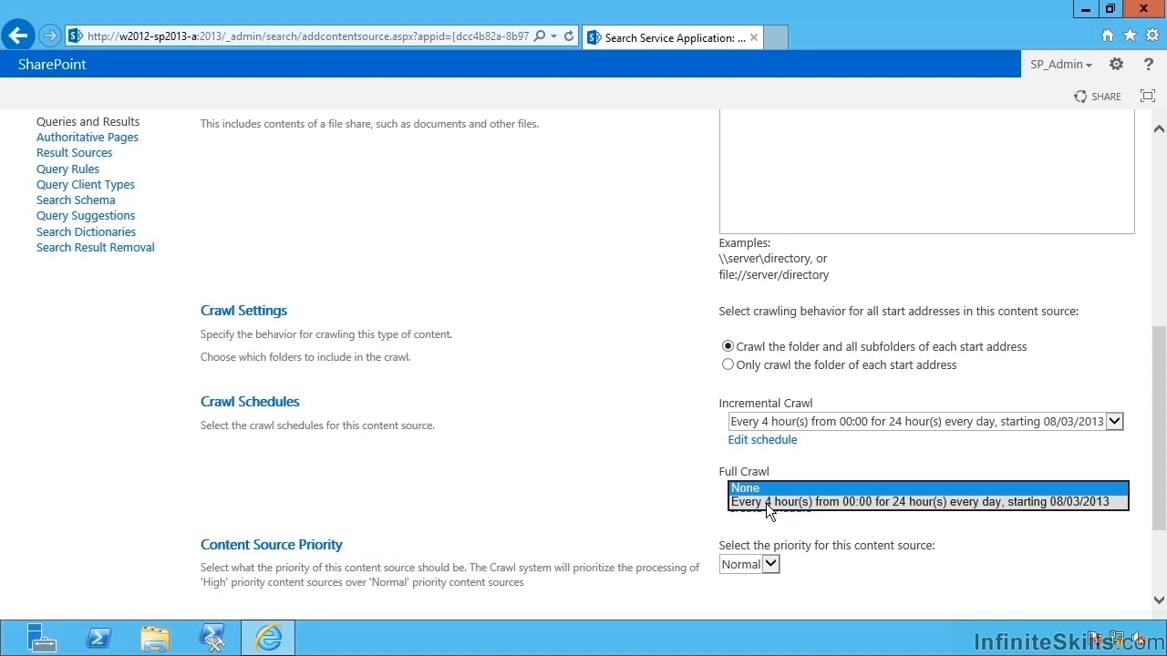
{"action": "left_click", "coordinate": [784, 488]}
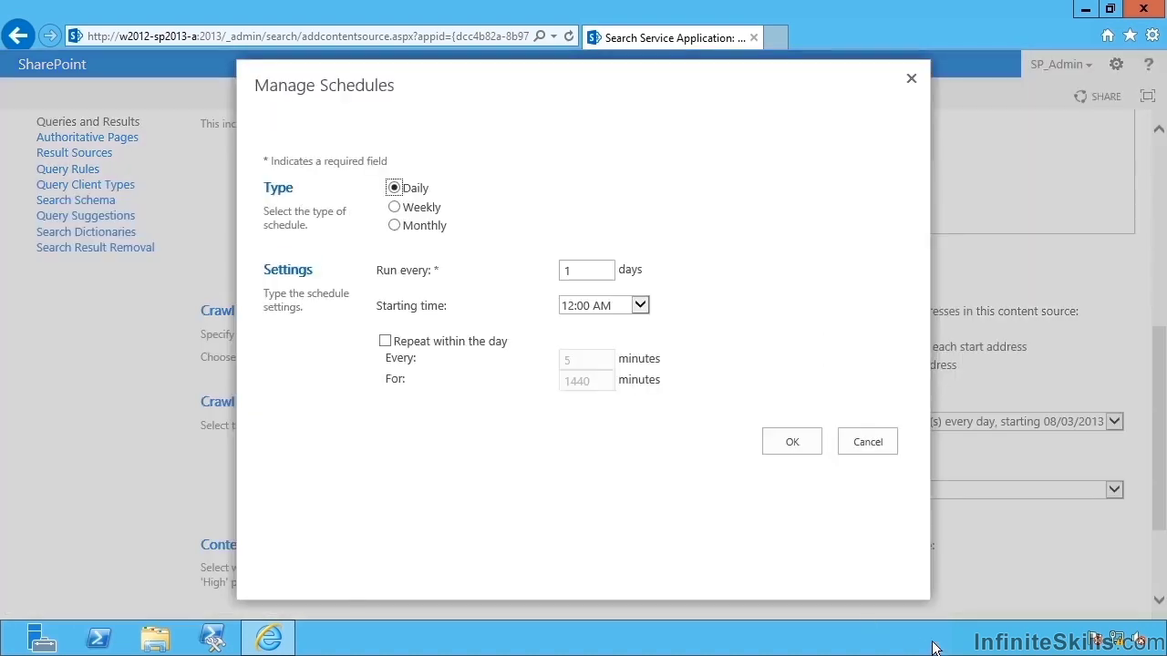
{"action": "double_click", "coordinate": [593, 269]}
{"action": "left_click", "coordinate": [795, 441]}
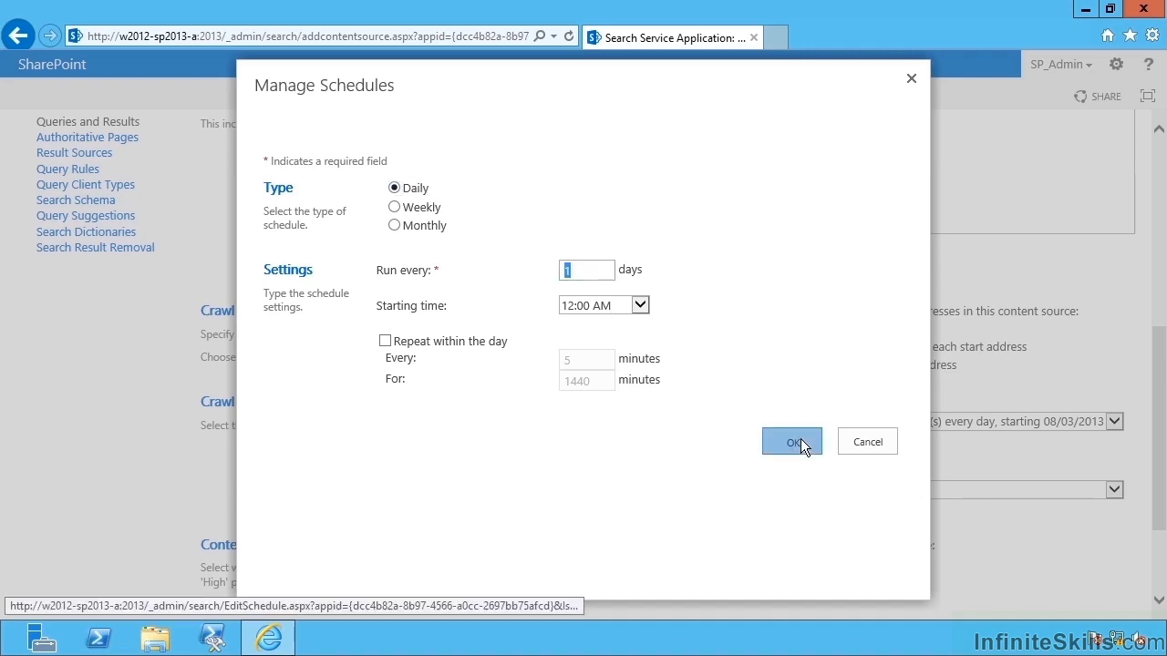
Step: Keep the crawl priority at Normal and save the new Shares content source
{"action": "scroll", "coordinate": [866, 483], "scroll_direction": "down", "scroll_amount": 3}
{"action": "left_click", "coordinate": [768, 422]}
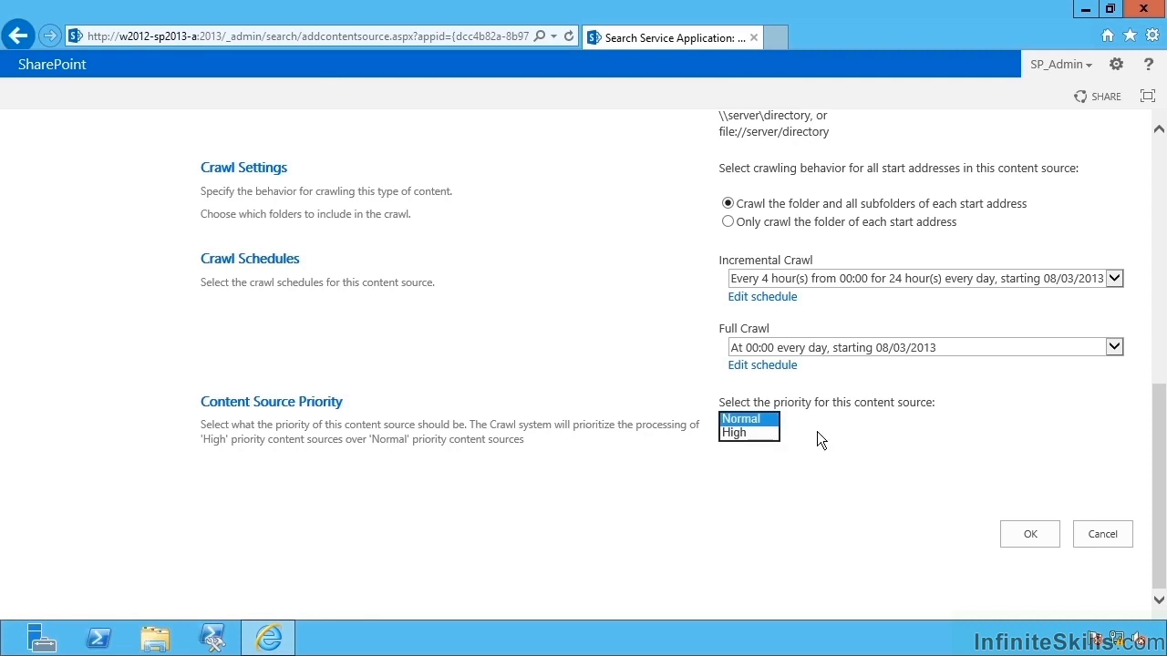
{"action": "left_click", "coordinate": [819, 431]}
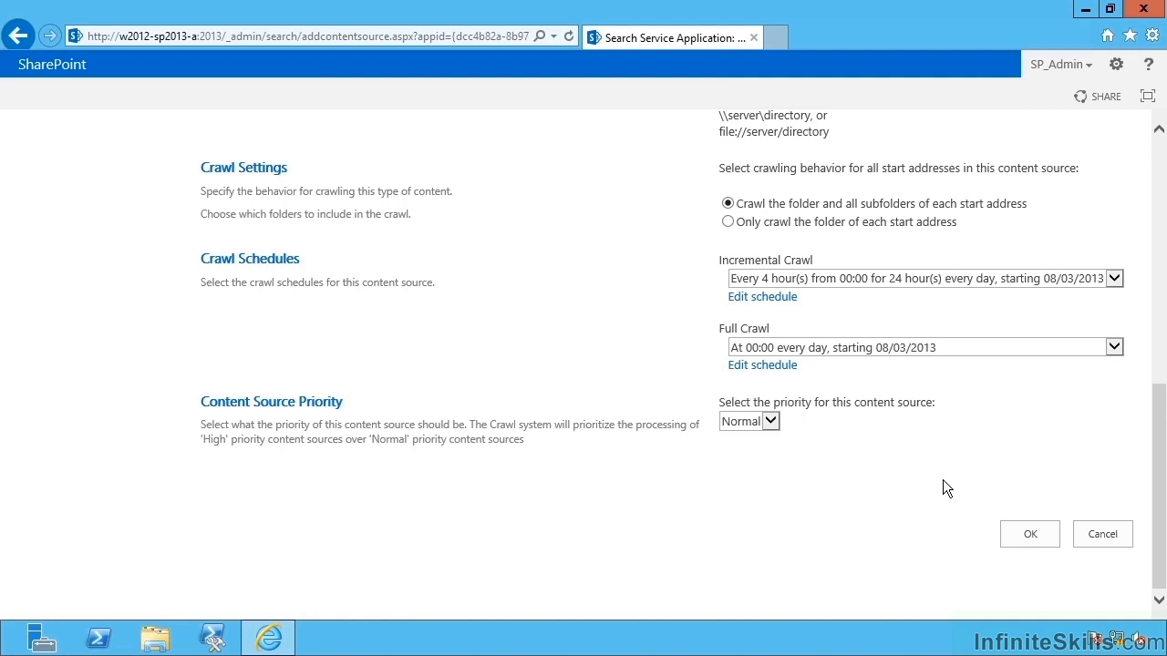
{"action": "left_click", "coordinate": [1028, 538]}
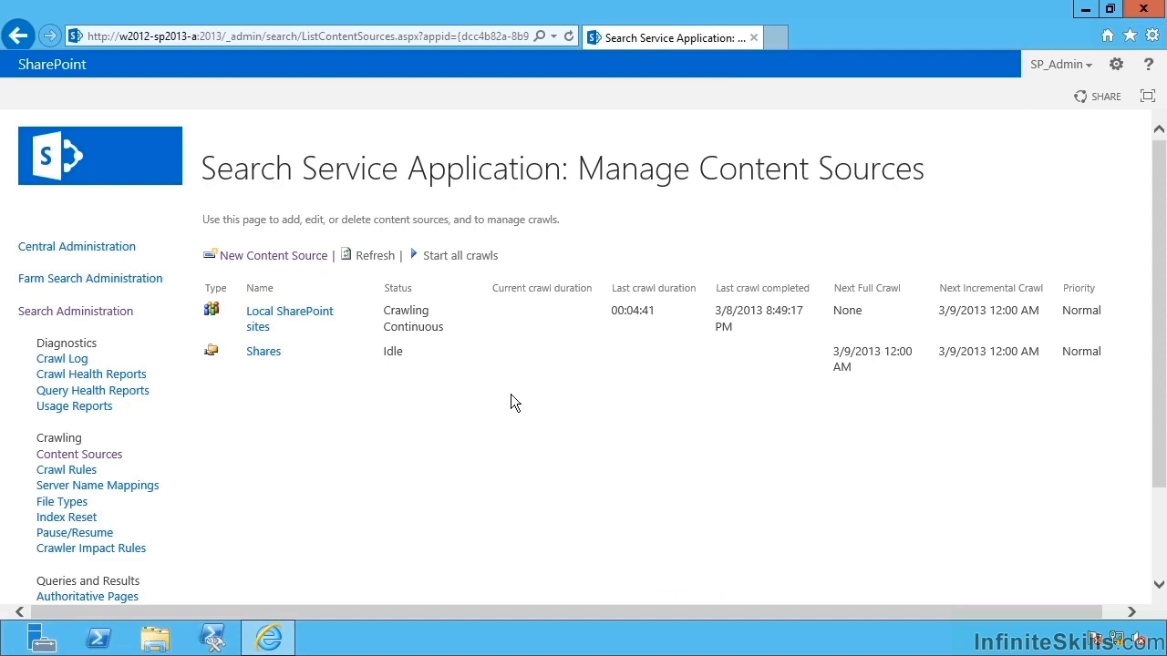
{"action": "mouse_move", "coordinate": [313, 358]}
Step: Browse File Explorer to \\10.0.0.2\fileshare to check its three documents
{"action": "left_click", "coordinate": [162, 643]}
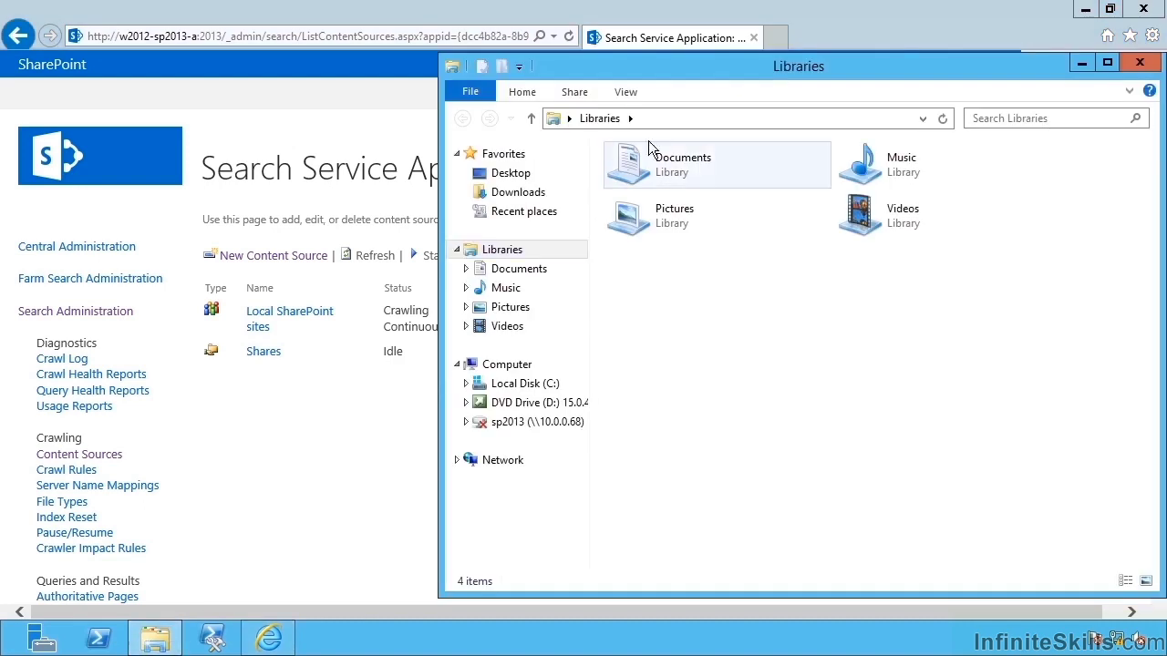
{"action": "left_click", "coordinate": [669, 117]}
{"action": "type", "text": "\\10.0.0.2\\fileshare"}
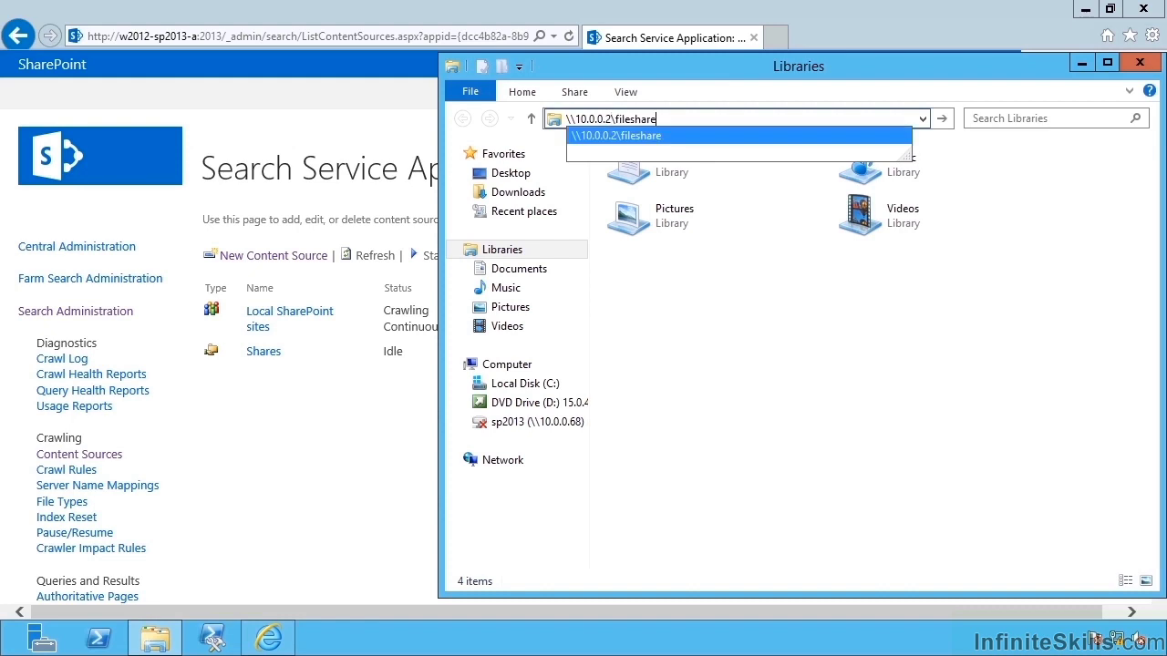
{"action": "left_click", "coordinate": [625, 130]}
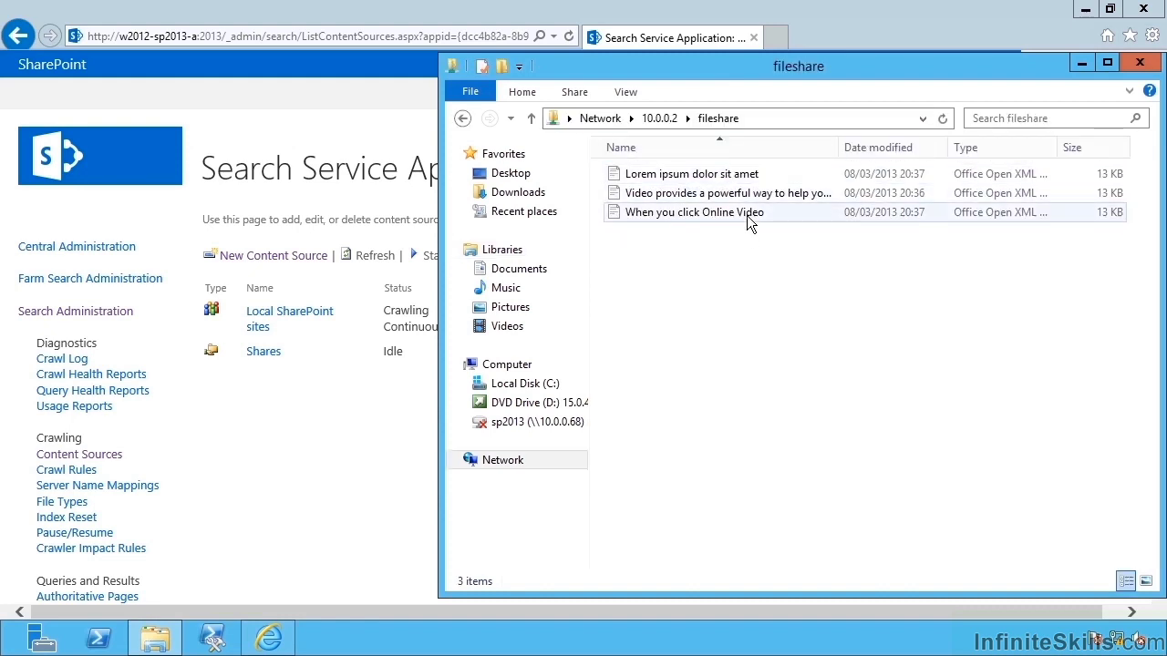
Step: Back on the content sources page, start and confirm a full crawl of Shares
{"action": "left_click", "coordinate": [350, 335]}
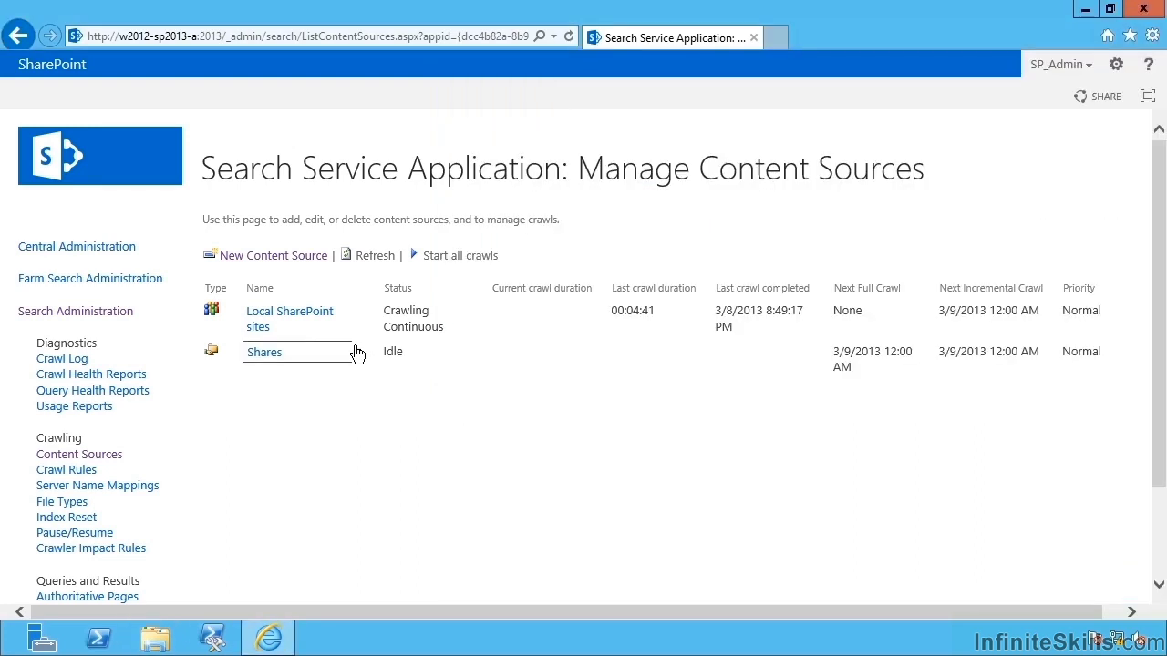
{"action": "left_click", "coordinate": [359, 352]}
{"action": "left_click", "coordinate": [271, 447]}
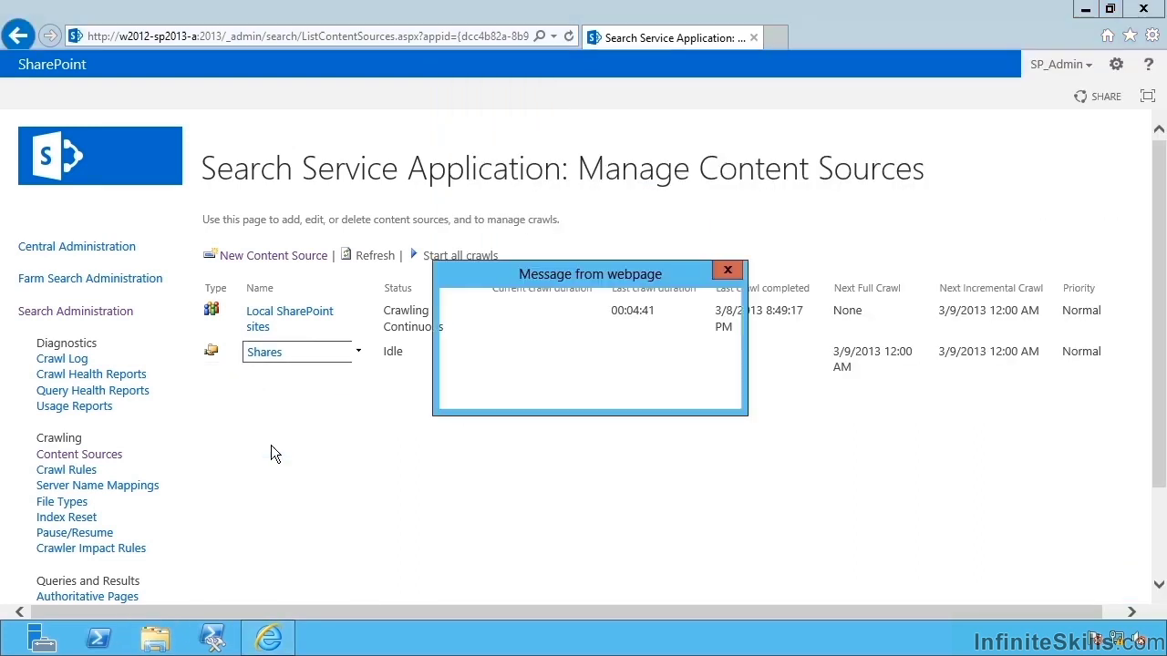
{"action": "left_click", "coordinate": [605, 386]}
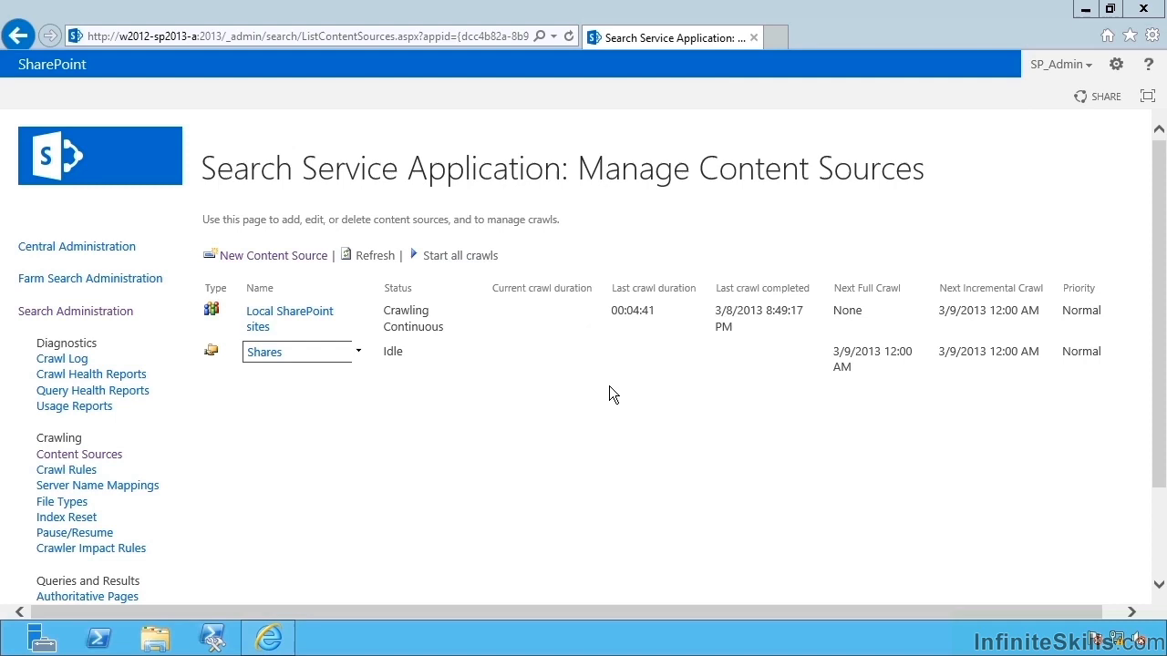
{"action": "right_click", "coordinate": [743, 649]}
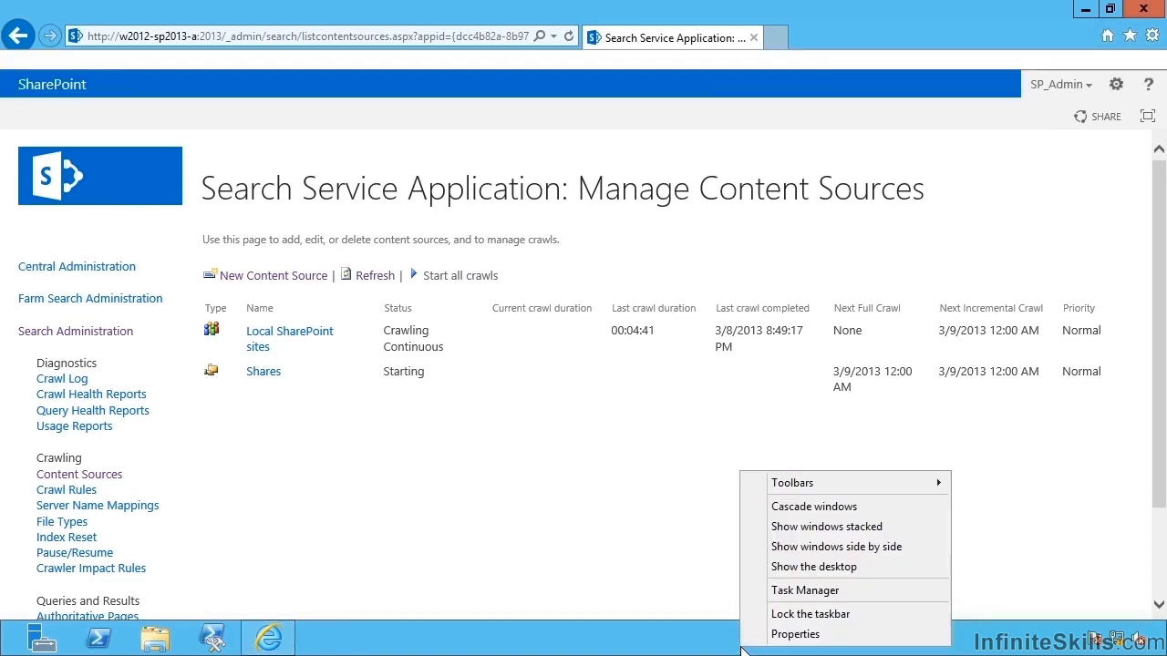
{"action": "left_click", "coordinate": [784, 597]}
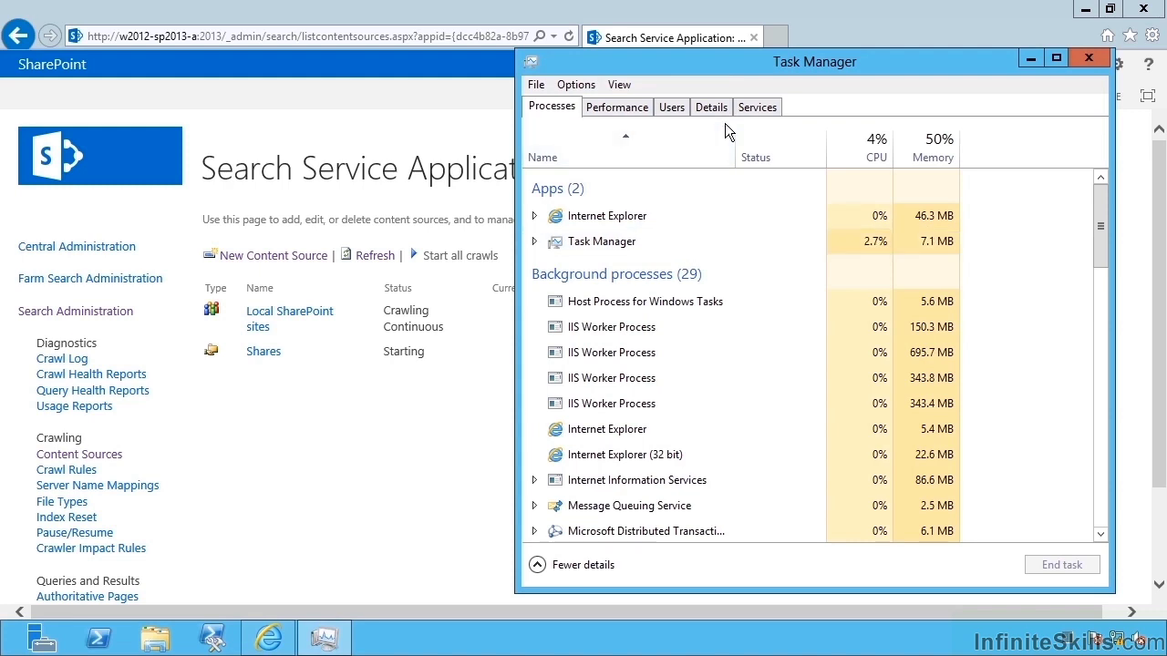
{"action": "left_click", "coordinate": [627, 108]}
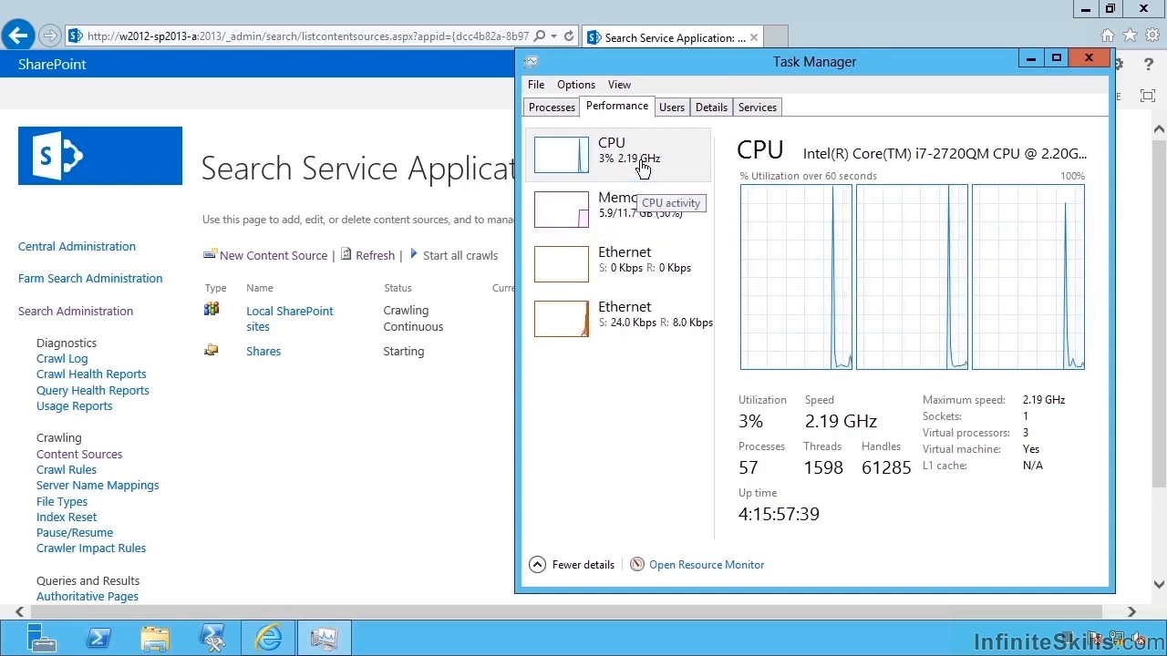
{"action": "left_click", "coordinate": [710, 107]}
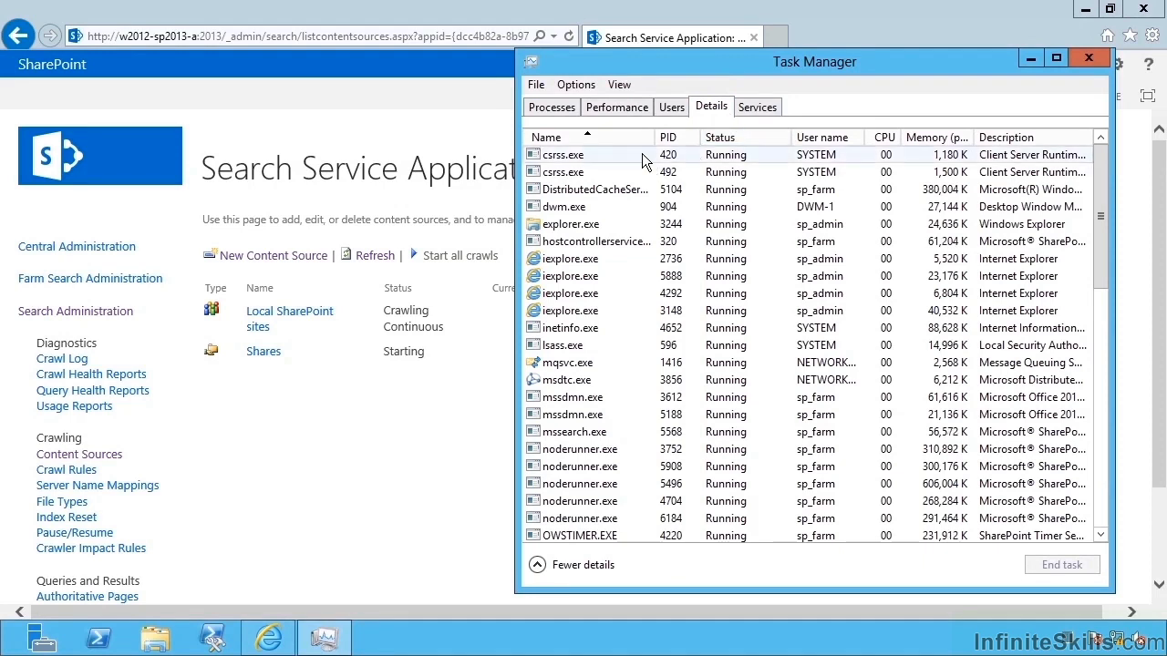
{"action": "left_click", "coordinate": [606, 413]}
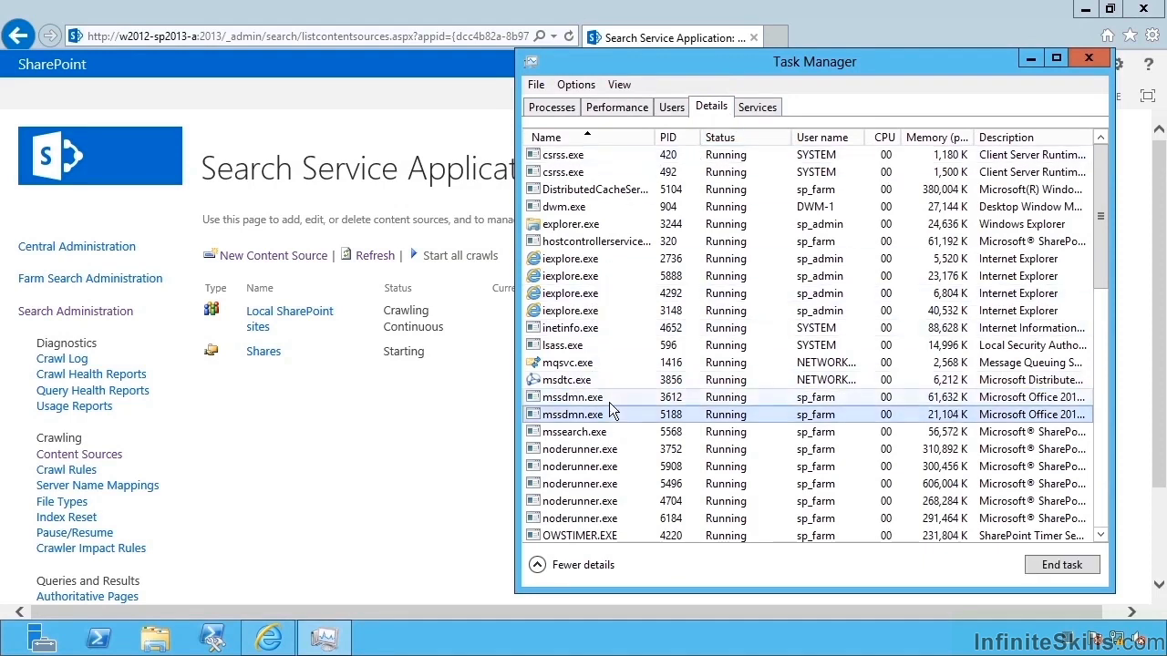
{"action": "left_click", "coordinate": [608, 400]}
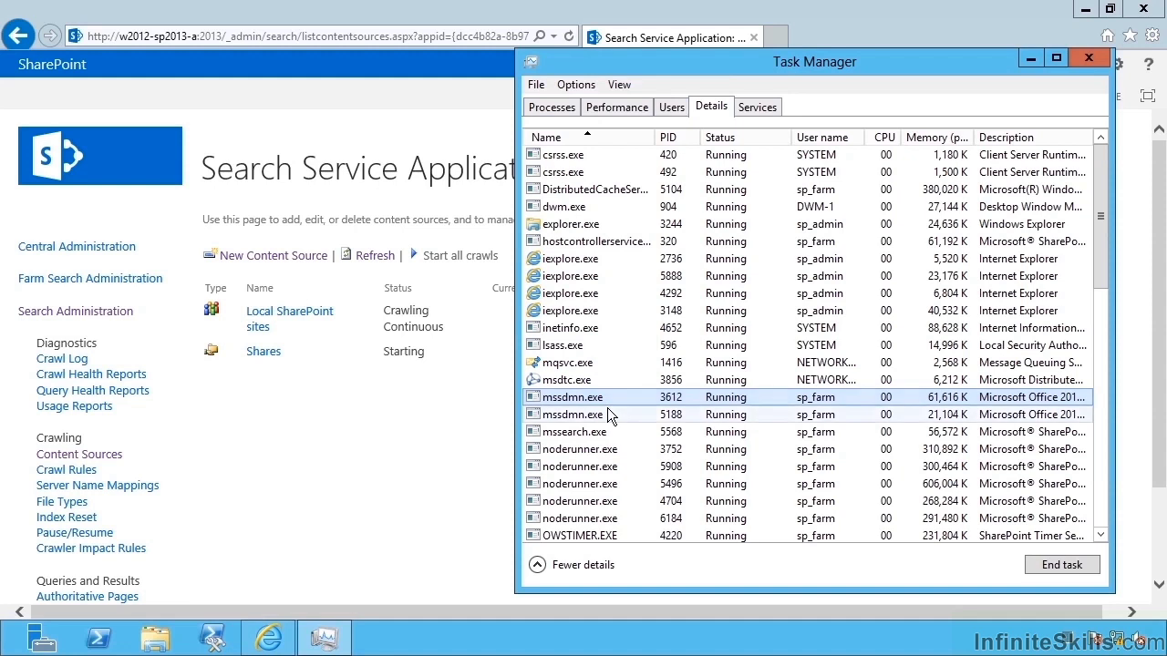
{"action": "left_click", "coordinate": [607, 409]}
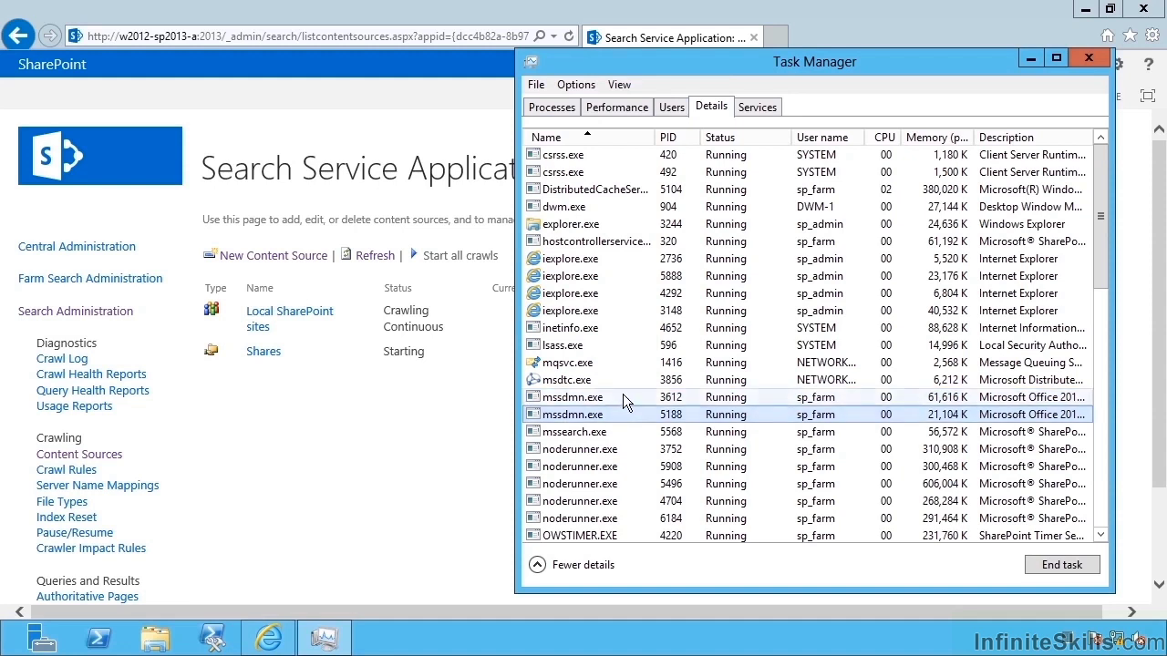
{"action": "left_click", "coordinate": [904, 400]}
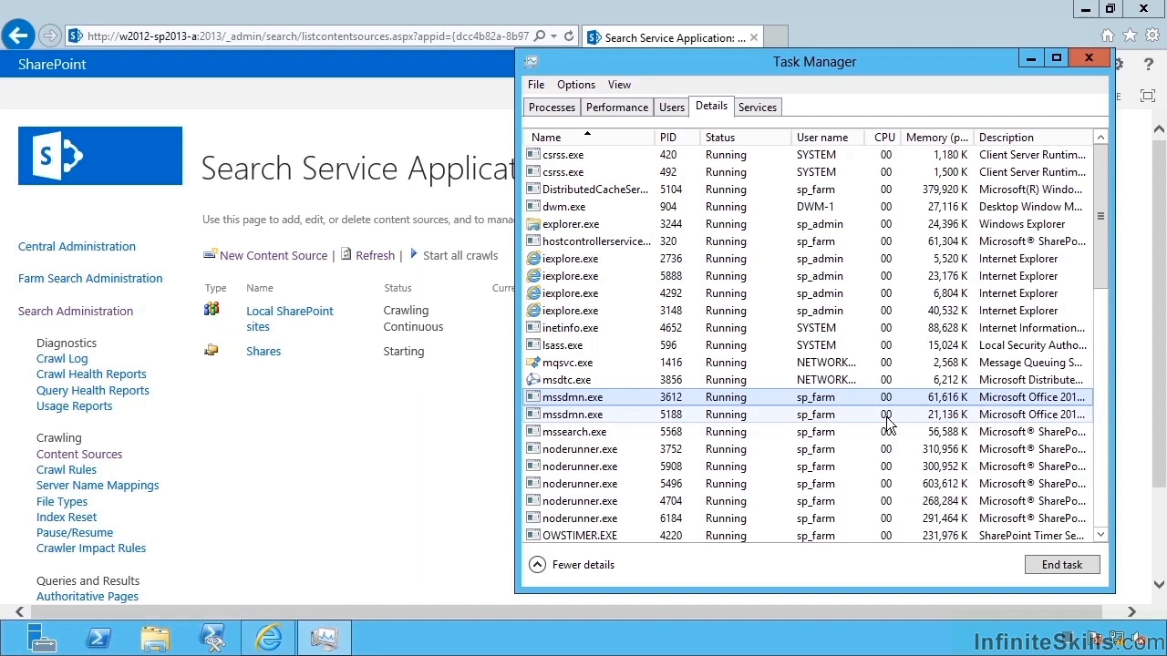
{"action": "left_click", "coordinate": [1095, 61]}
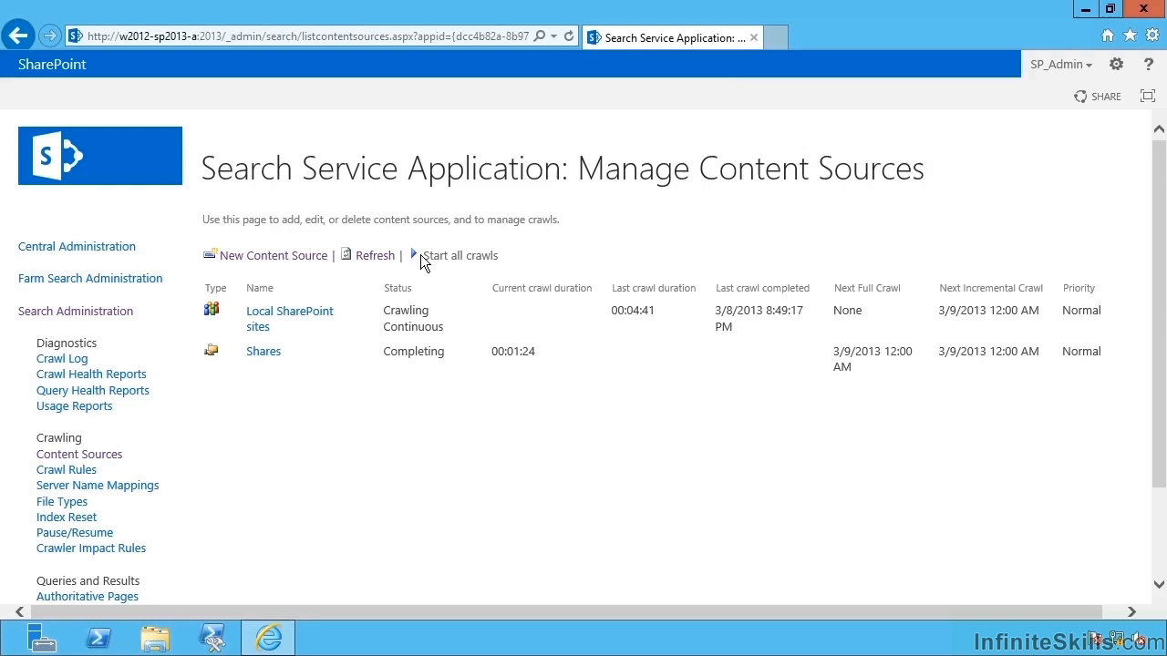
Step: Refresh the Manage Content Sources page to see whether the Shares crawl finished
{"action": "left_click", "coordinate": [377, 261]}
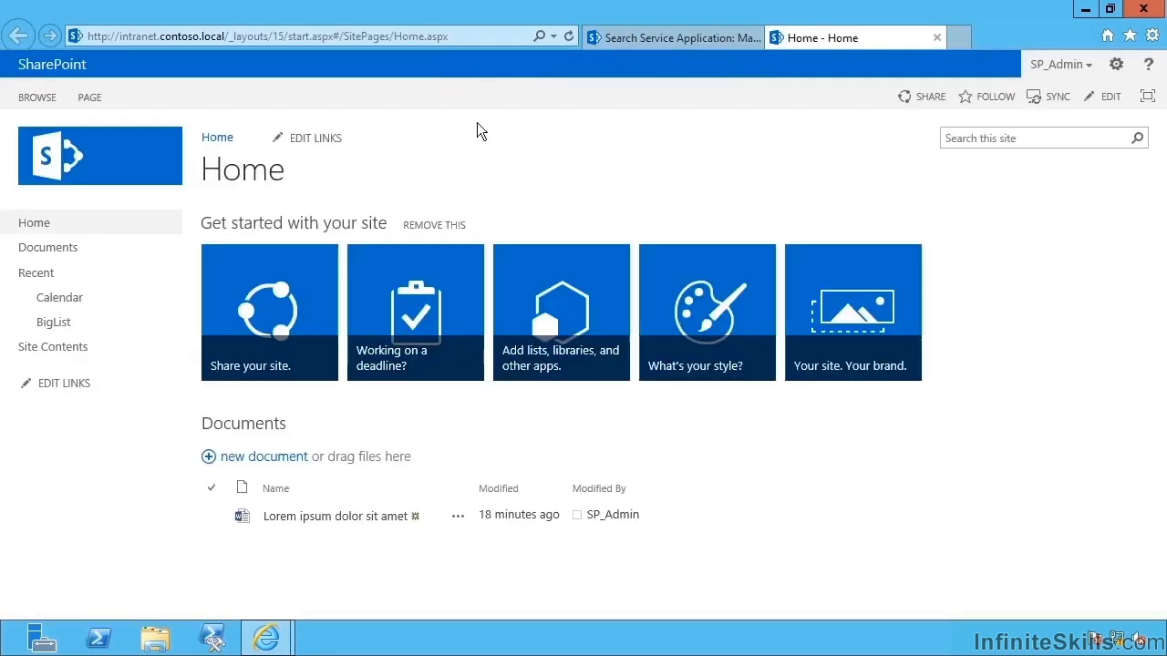
Step: Search the intranet site for 'videos', then select the term in the results search box
{"action": "left_click", "coordinate": [960, 144]}
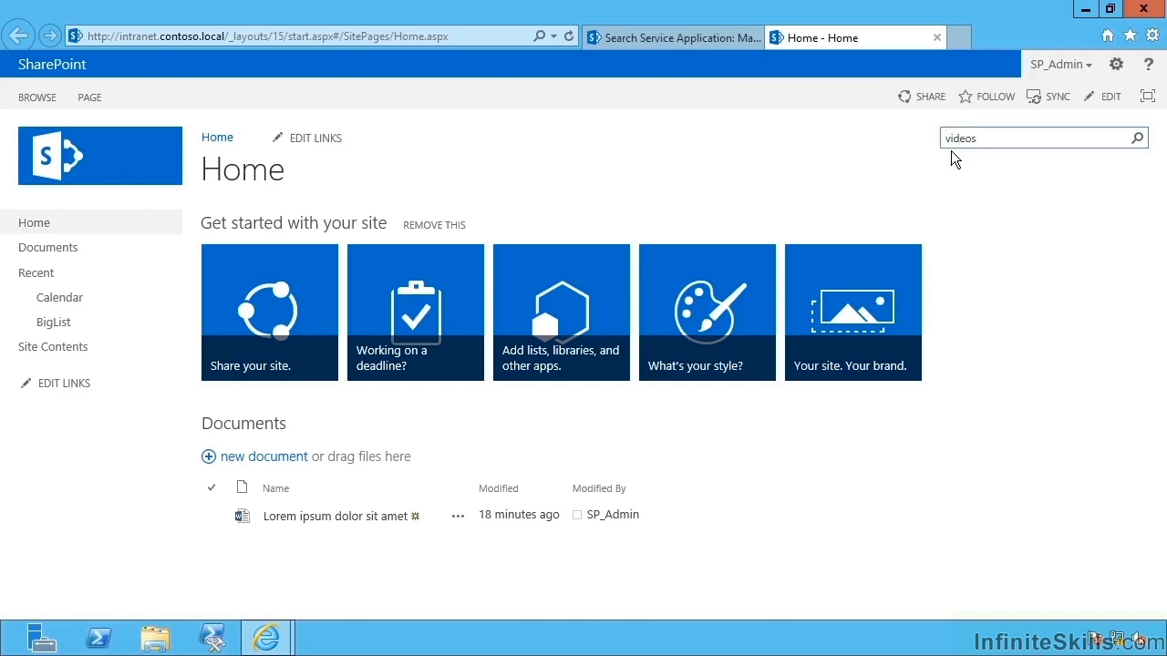
{"action": "key", "text": "Return"}
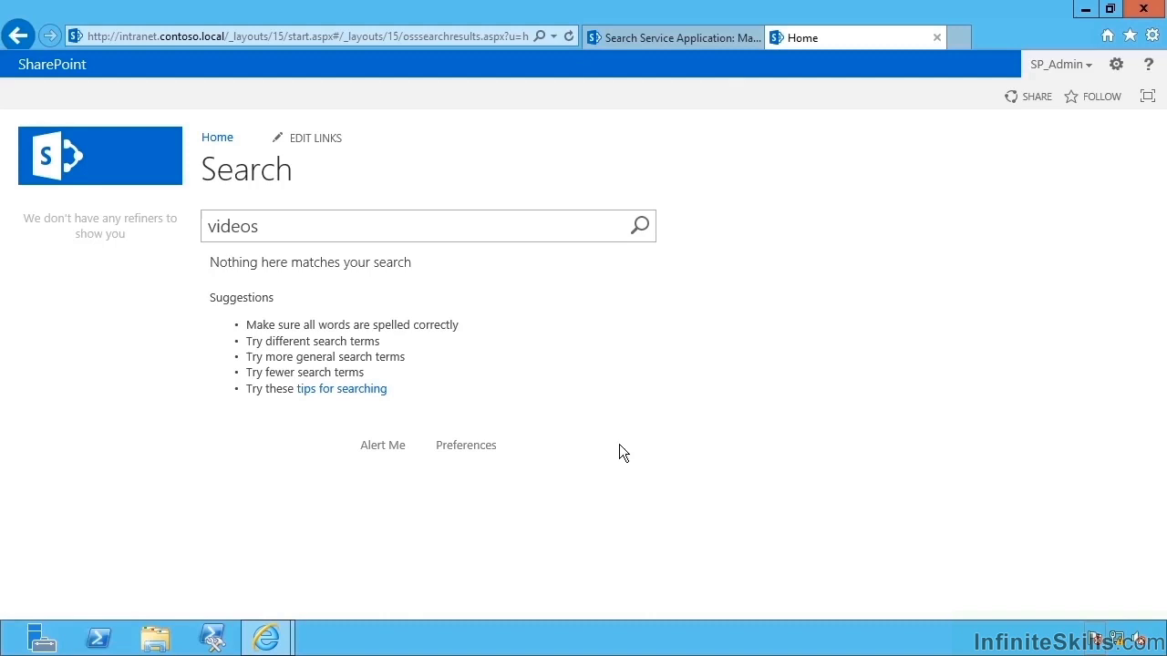
{"action": "left_click", "coordinate": [490, 224]}
{"action": "key", "text": "ctrl+a"}
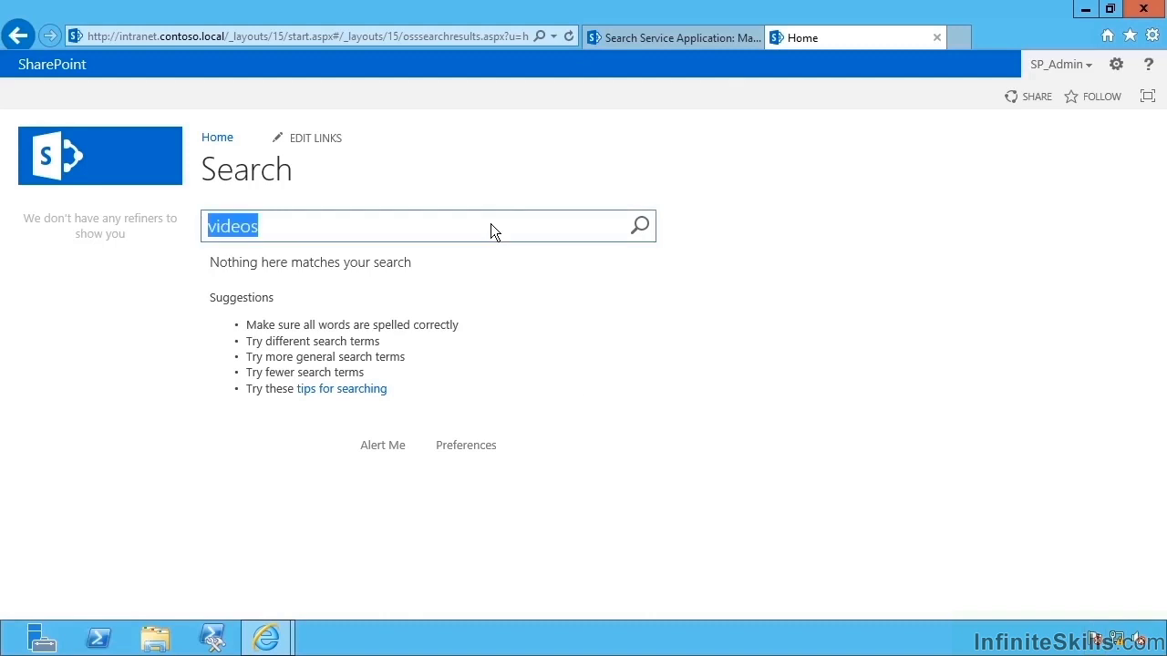
Step: Search for 'lorem' and preview both results: the Home page and the Lorem ipsum dolor sit amet document
{"action": "type", "text": "lorem"}
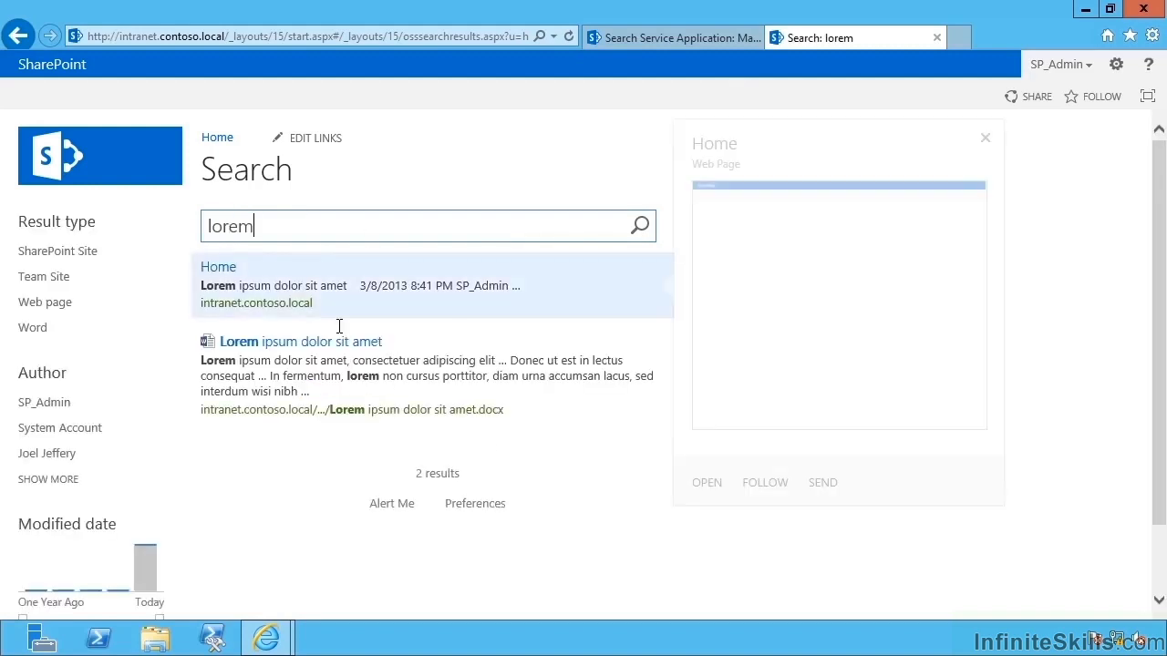
{"action": "mouse_move", "coordinate": [304, 352]}
{"action": "mouse_move", "coordinate": [284, 296]}
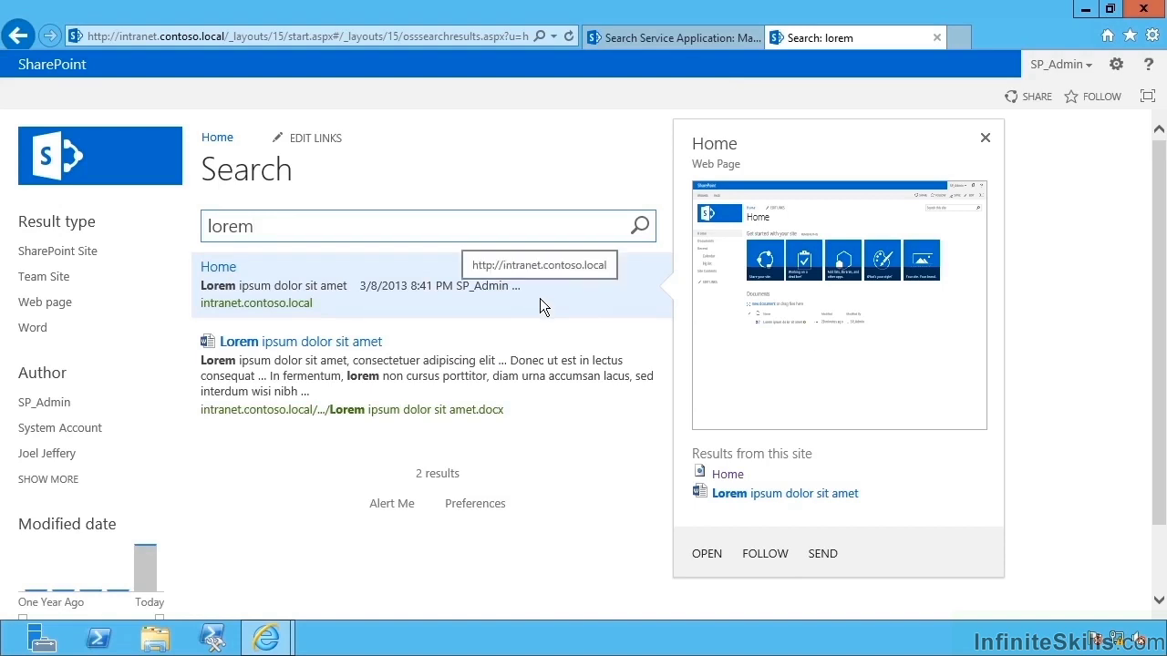
{"action": "mouse_move", "coordinate": [344, 351]}
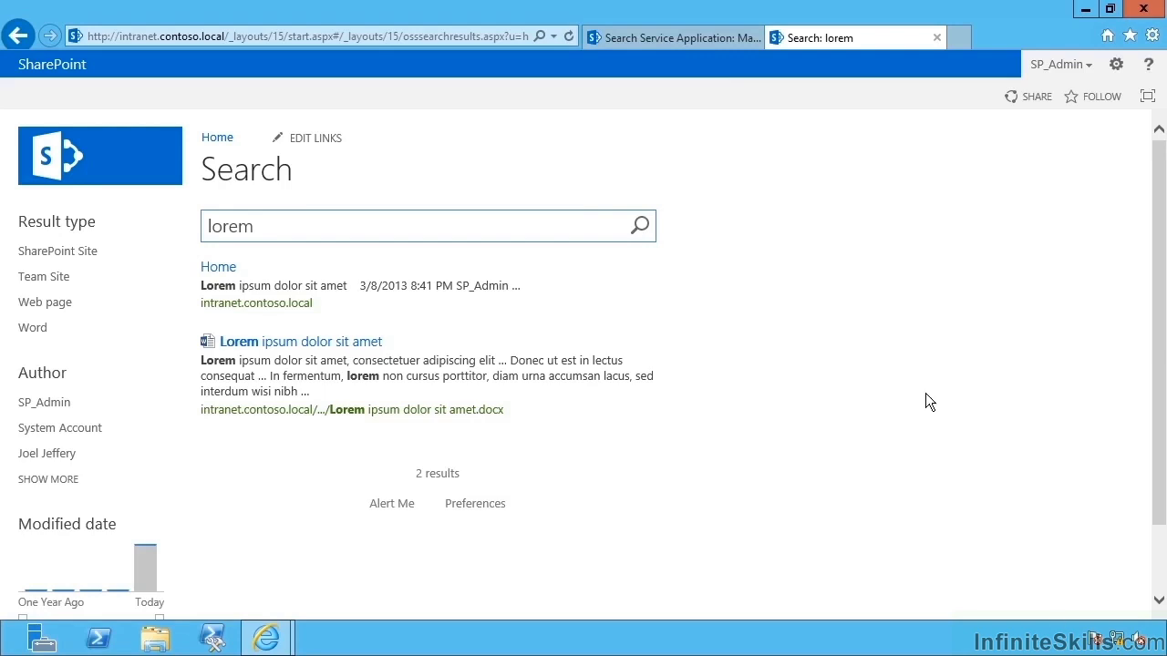
Step: Start a new site collection from Central Administration and title it 'Search'
{"action": "left_click", "coordinate": [679, 36]}
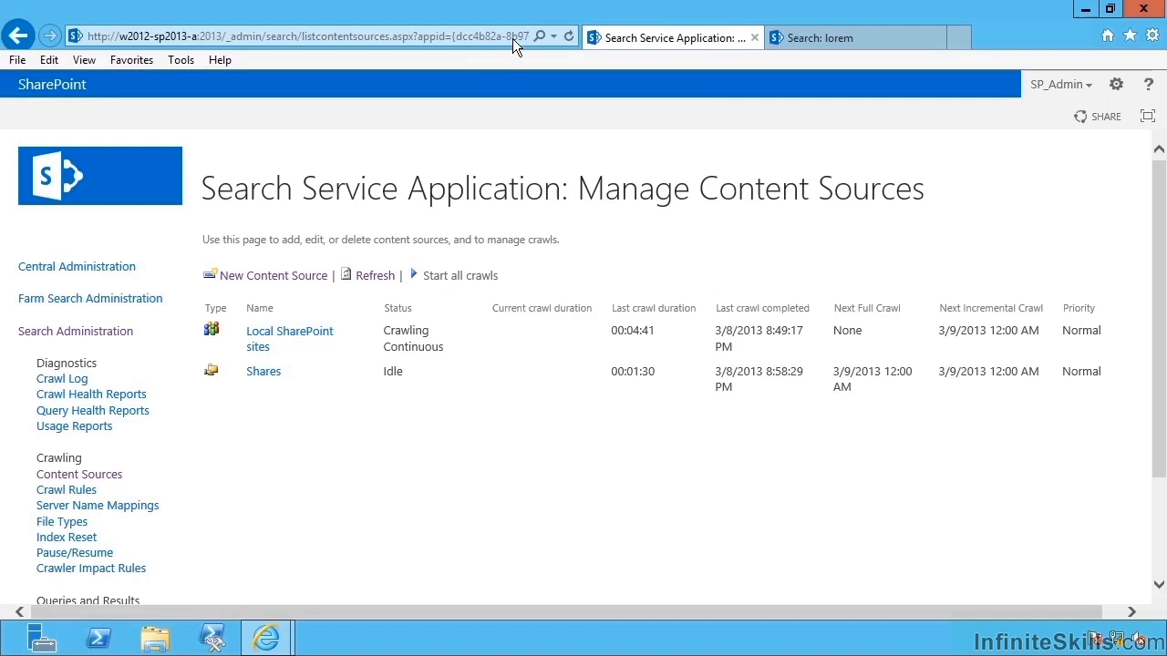
{"action": "left_click", "coordinate": [377, 94]}
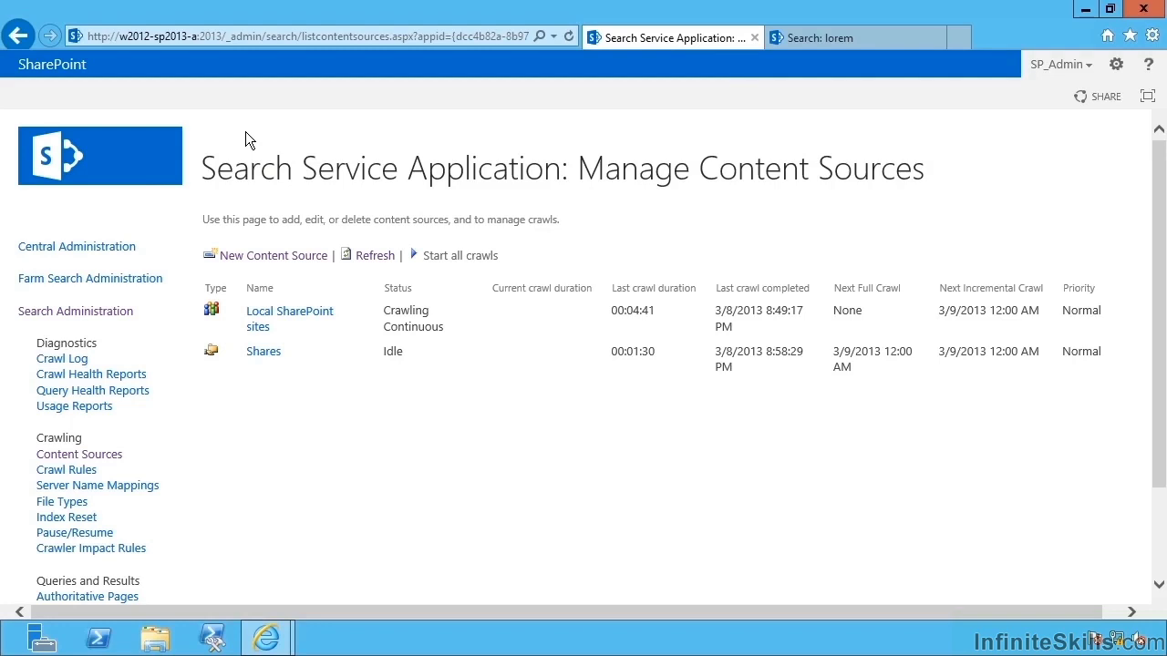
{"action": "left_click", "coordinate": [104, 248]}
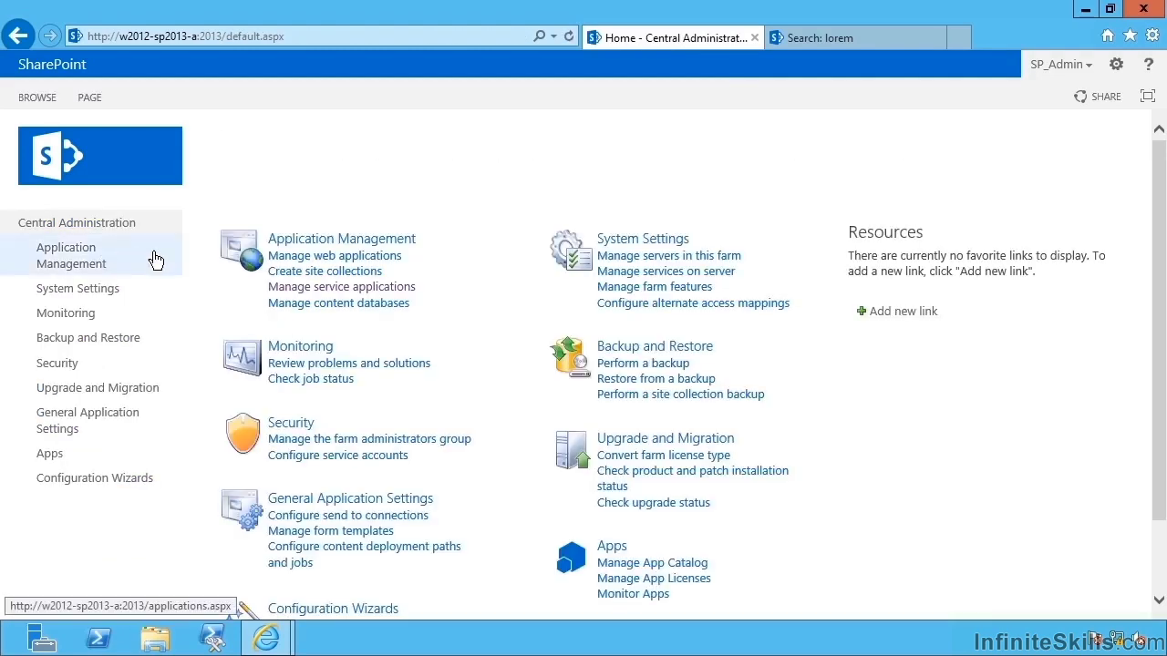
{"action": "left_click", "coordinate": [317, 275]}
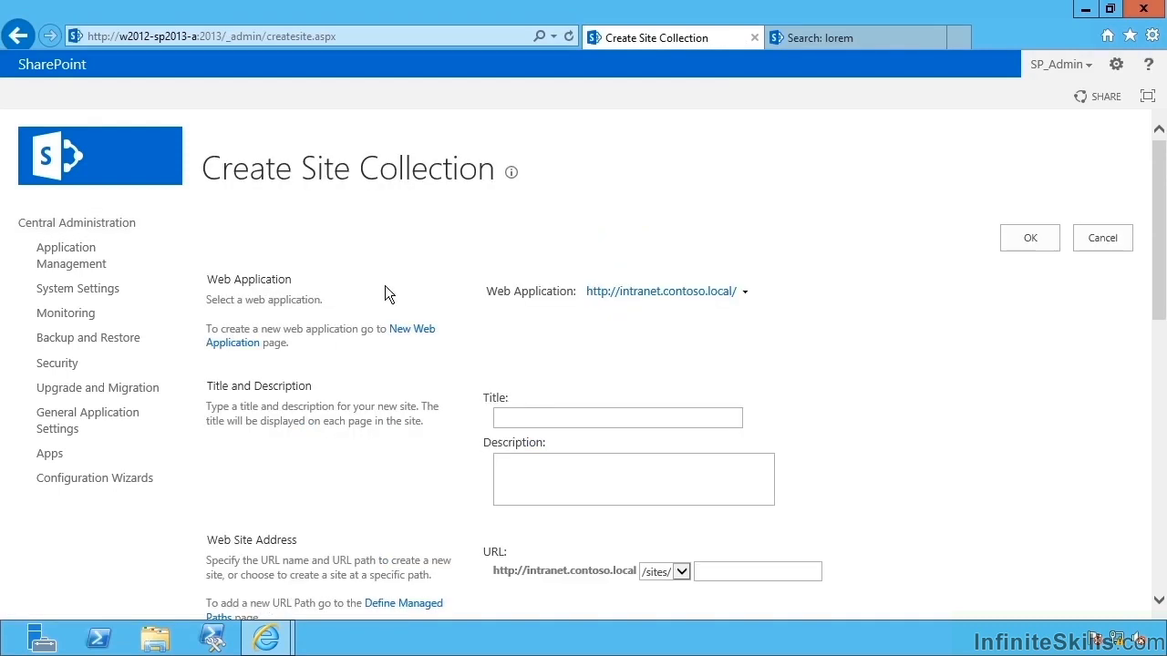
{"action": "left_click", "coordinate": [536, 416]}
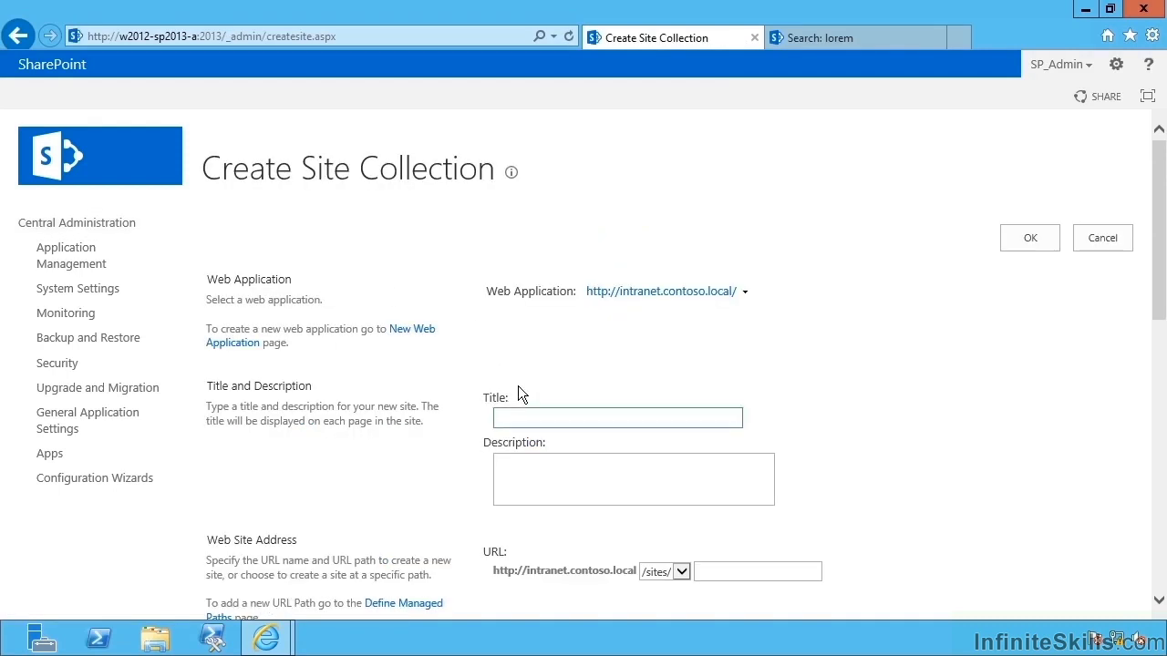
{"action": "type", "text": "Search"}
{"action": "key", "text": "Tab"}
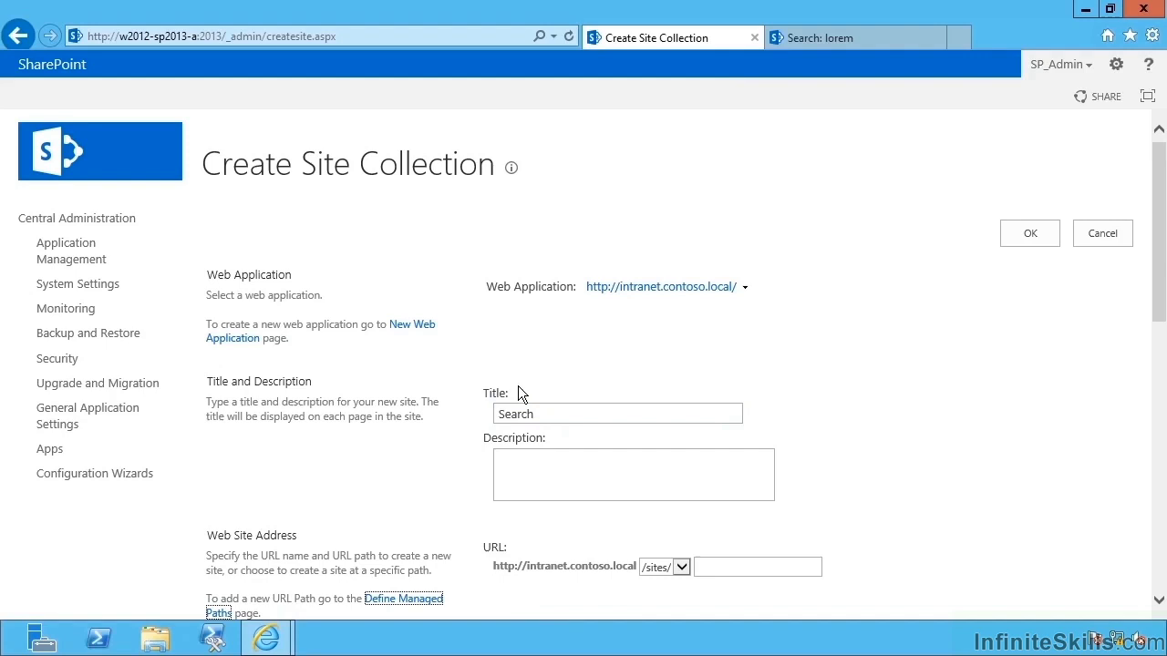
Step: Set the site URL to sites/search and choose the Enterprise Search Center template
{"action": "left_click", "coordinate": [1132, 357]}
{"action": "scroll", "coordinate": [1039, 428], "scroll_direction": "down", "scroll_amount": 3}
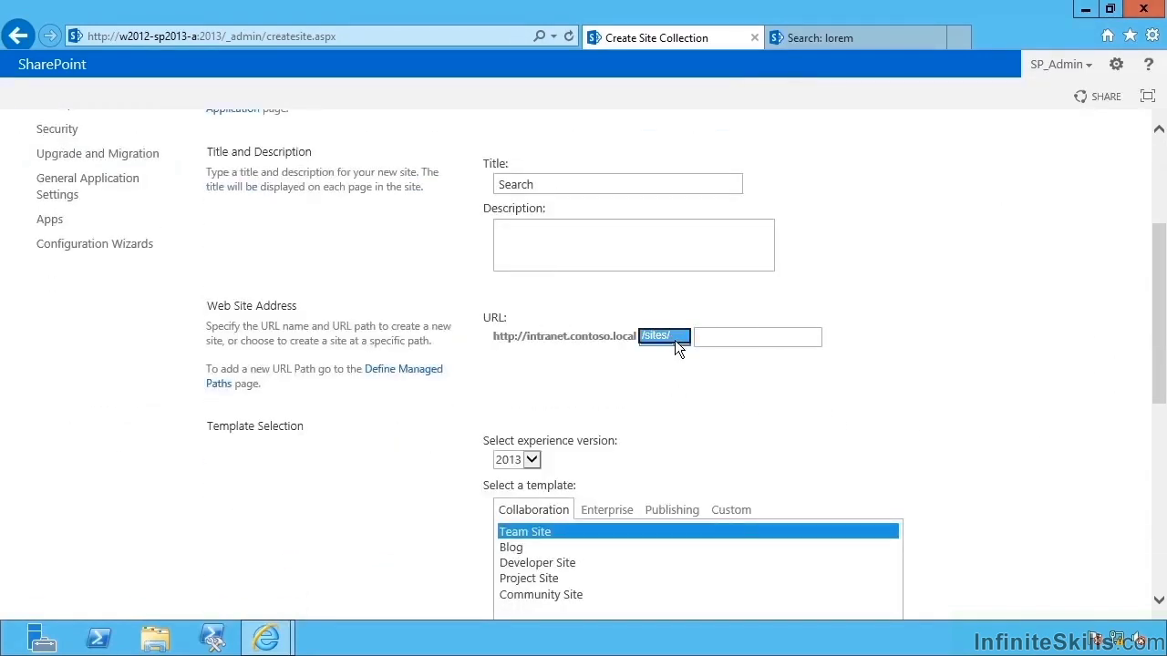
{"action": "left_click", "coordinate": [722, 335]}
{"action": "type", "text": "search"}
{"action": "left_click", "coordinate": [985, 427]}
{"action": "scroll", "coordinate": [986, 427], "scroll_direction": "down", "scroll_amount": 3}
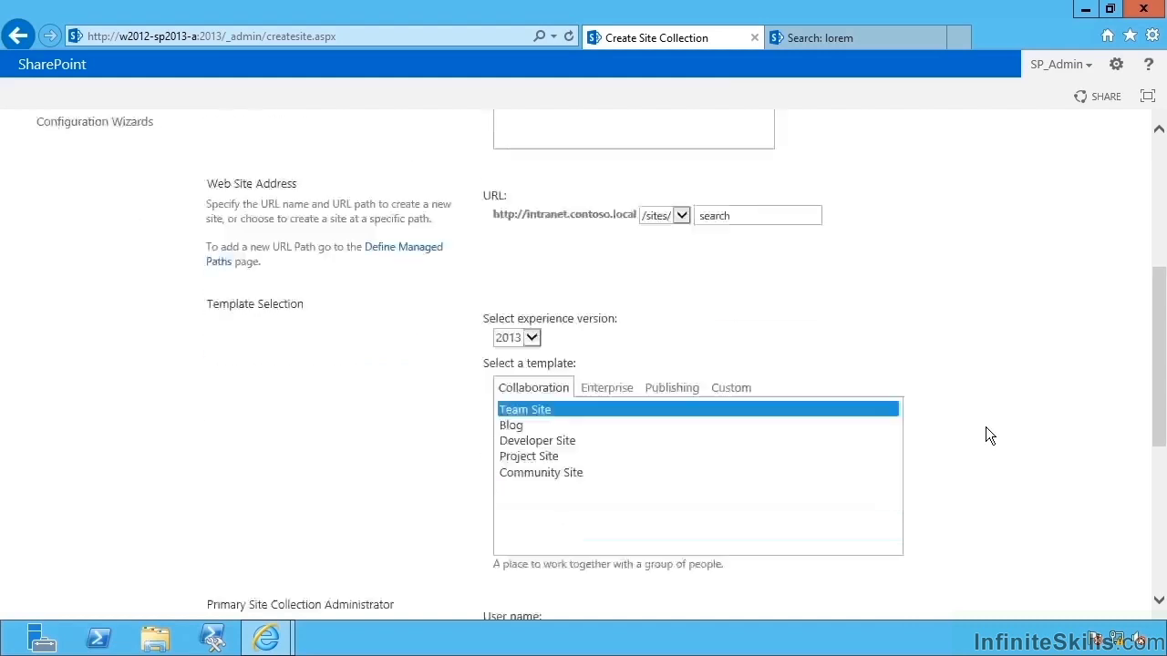
{"action": "left_click", "coordinate": [608, 283]}
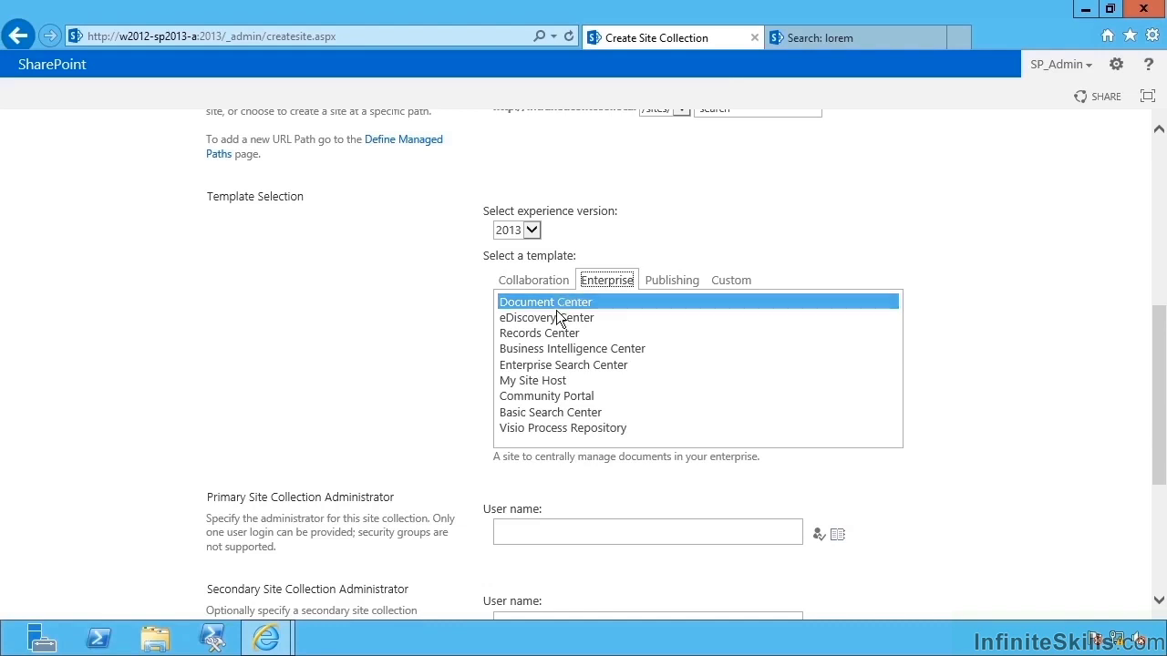
{"action": "left_click", "coordinate": [557, 365]}
Step: Enter and verify the primary site administrator, then create the site collection
{"action": "scroll", "coordinate": [740, 502], "scroll_direction": "down", "scroll_amount": 3}
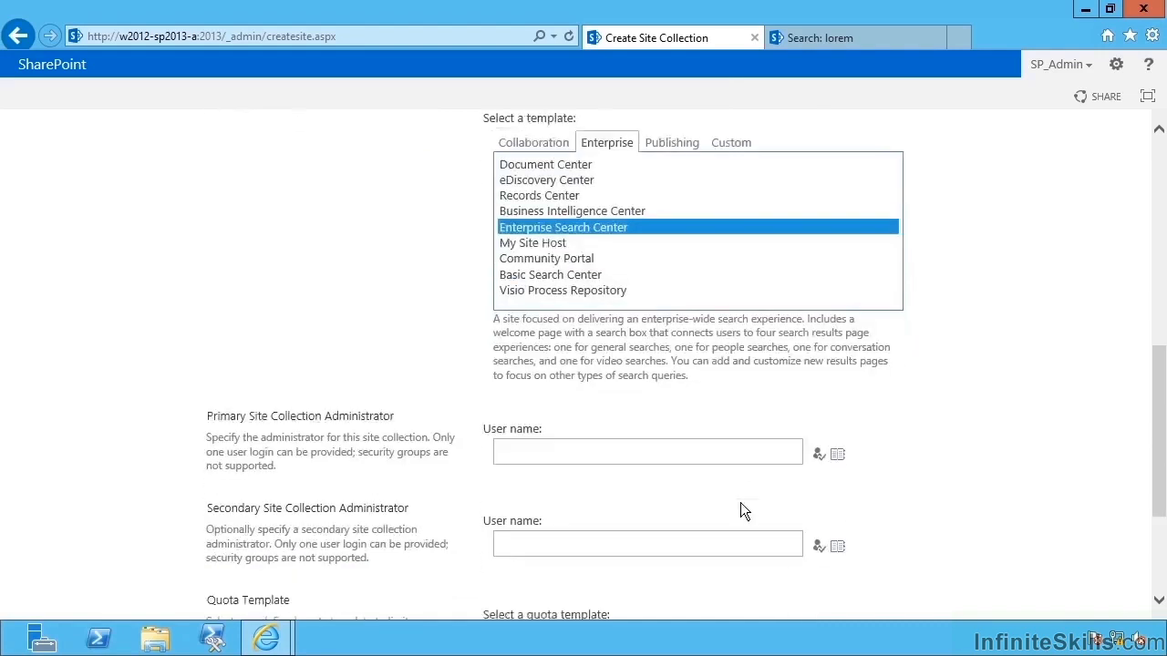
{"action": "left_click", "coordinate": [590, 363]}
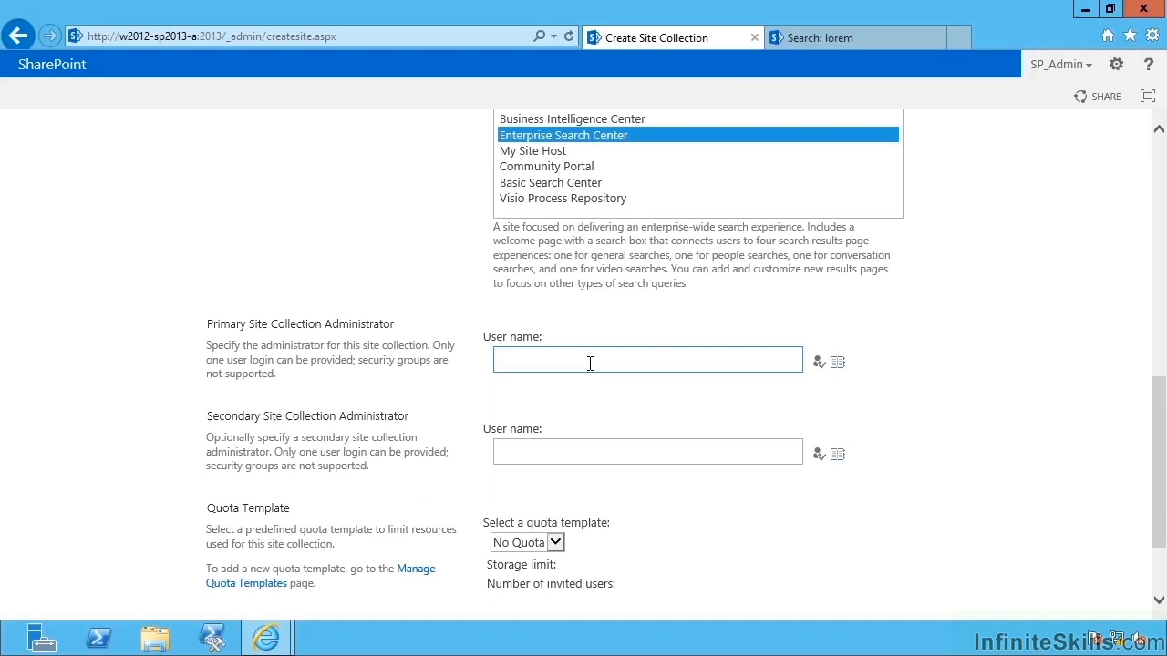
{"action": "type", "text": "sp_admin"}
{"action": "left_click", "coordinate": [818, 361]}
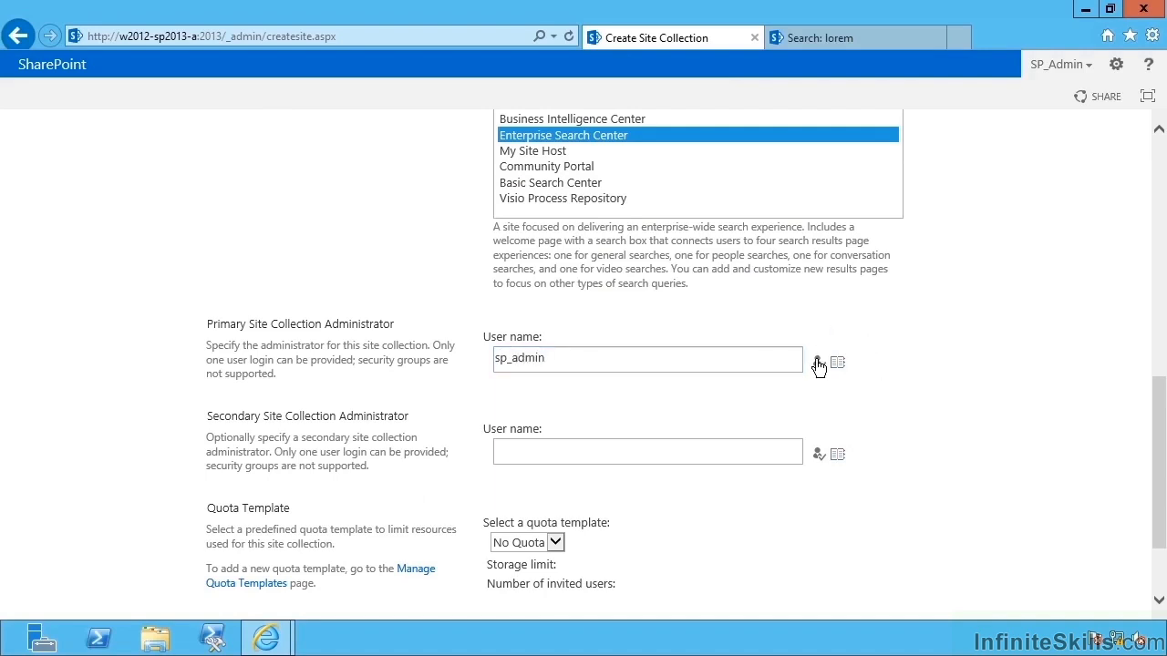
{"action": "scroll", "coordinate": [883, 368], "scroll_direction": "down", "scroll_amount": 2}
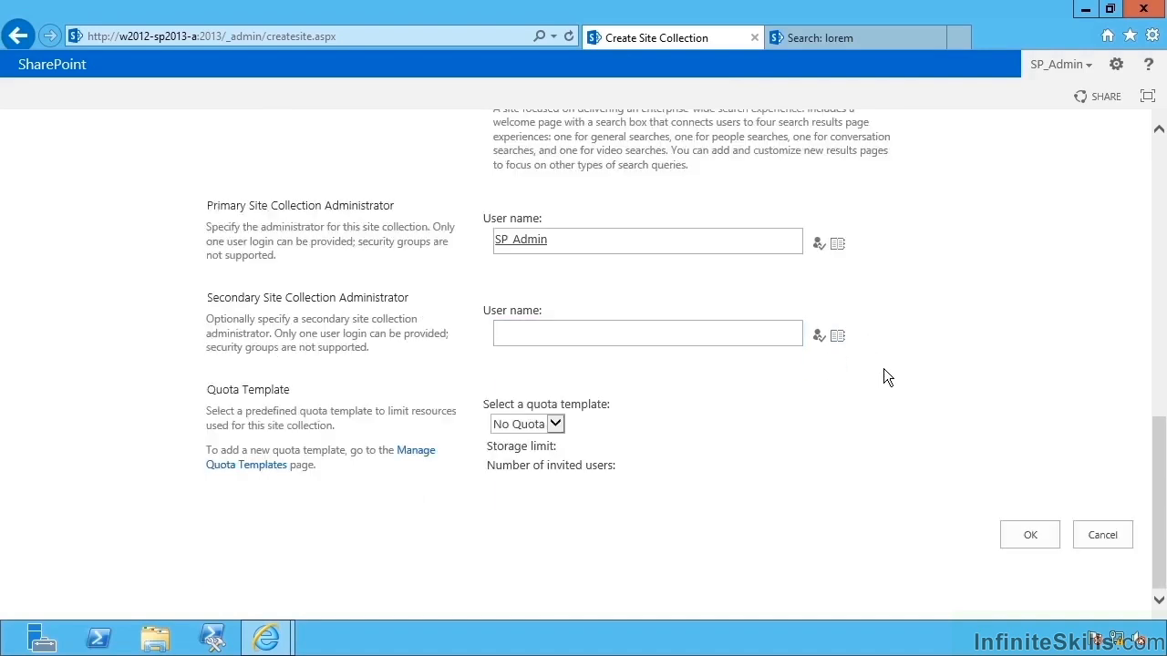
{"action": "left_click", "coordinate": [1020, 535]}
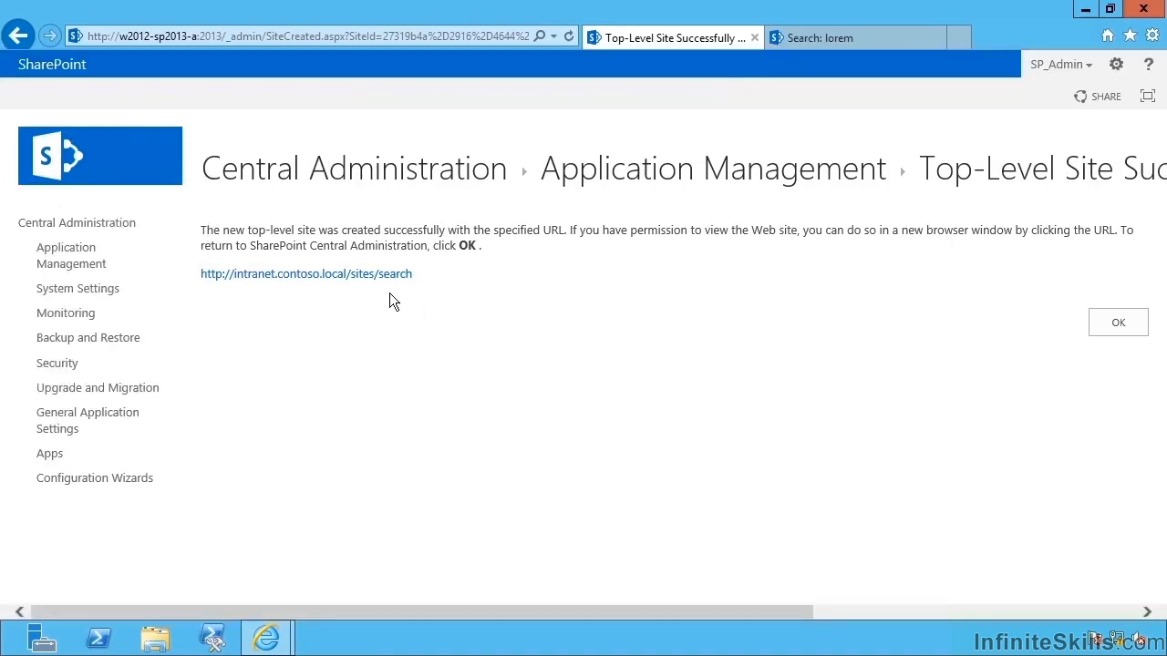
Step: Open the new Search site, search for 'video', and preview the When you click Online Video.docx result
{"action": "left_click", "coordinate": [346, 277]}
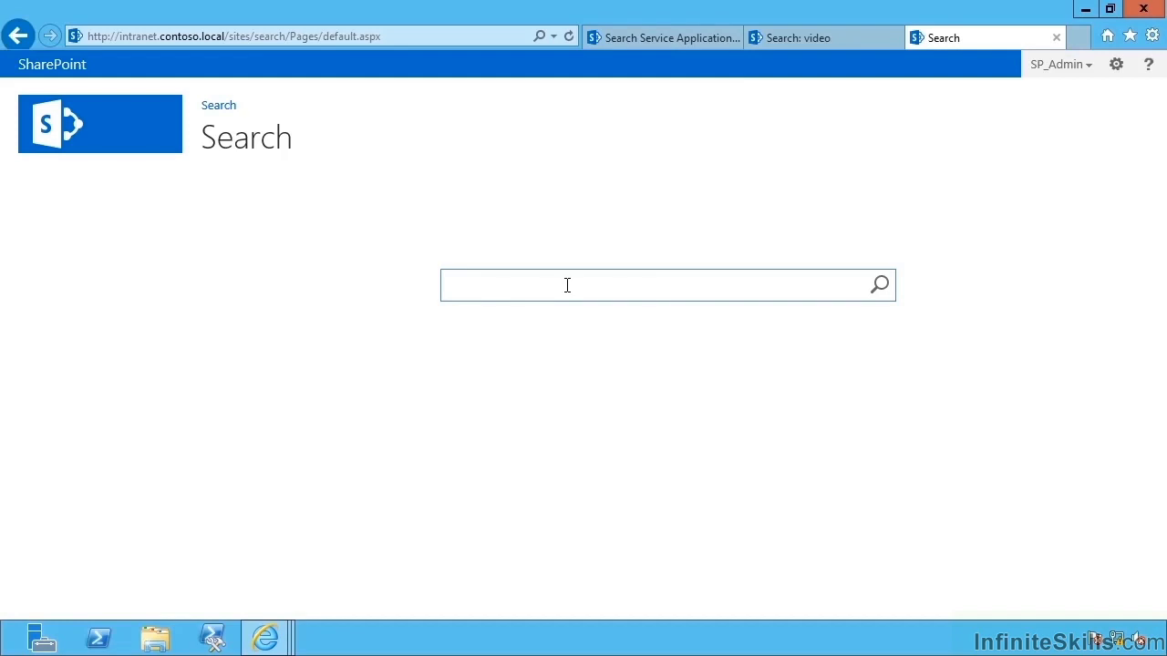
{"action": "type", "text": "video"}
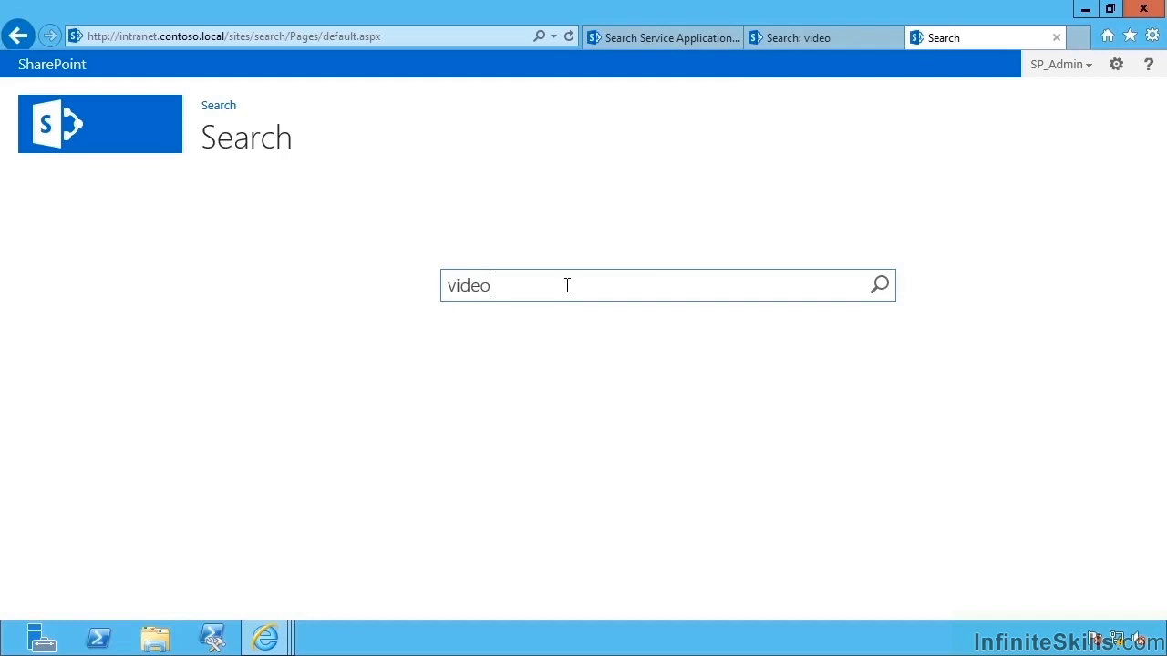
{"action": "key", "text": "Return"}
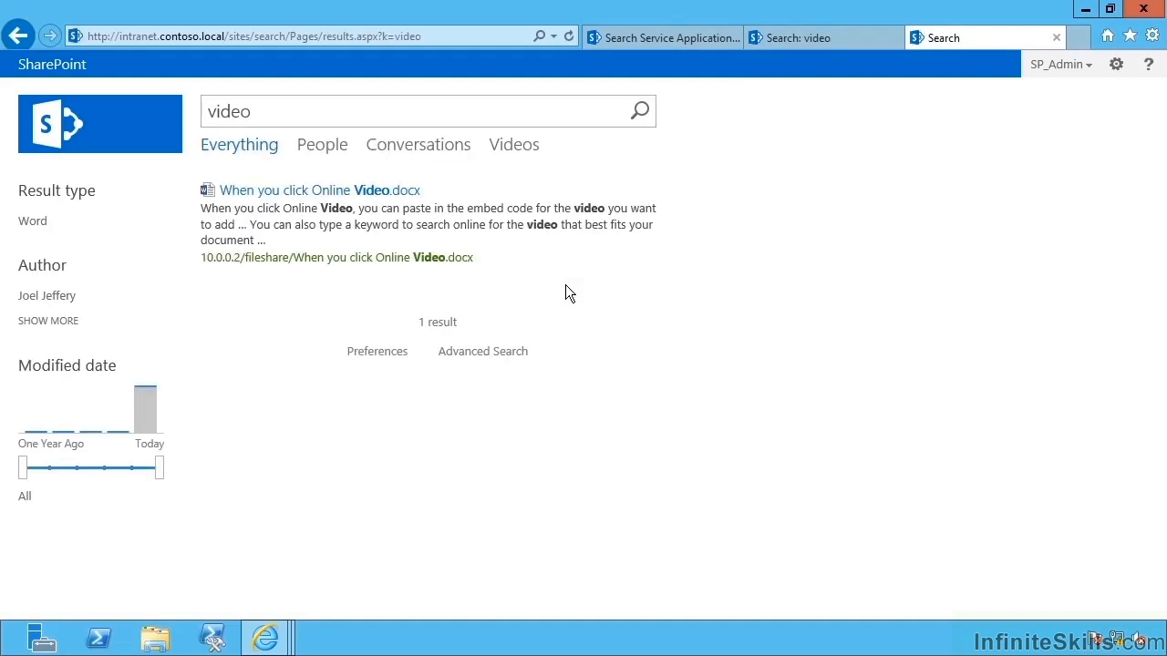
{"action": "mouse_move", "coordinate": [392, 199]}
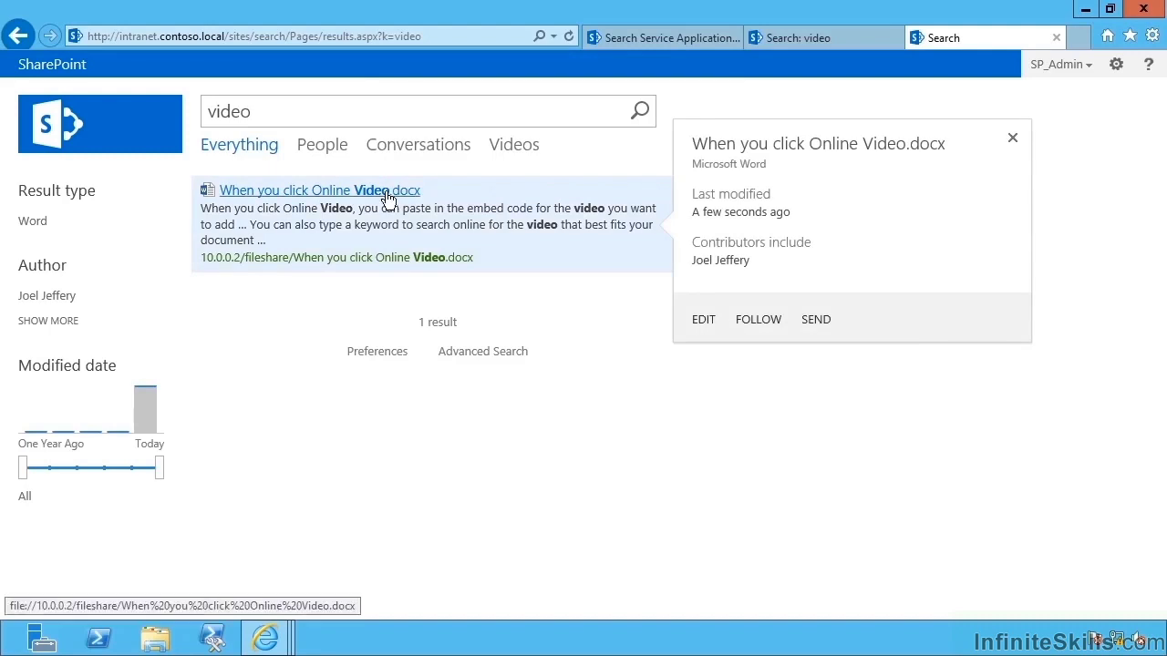